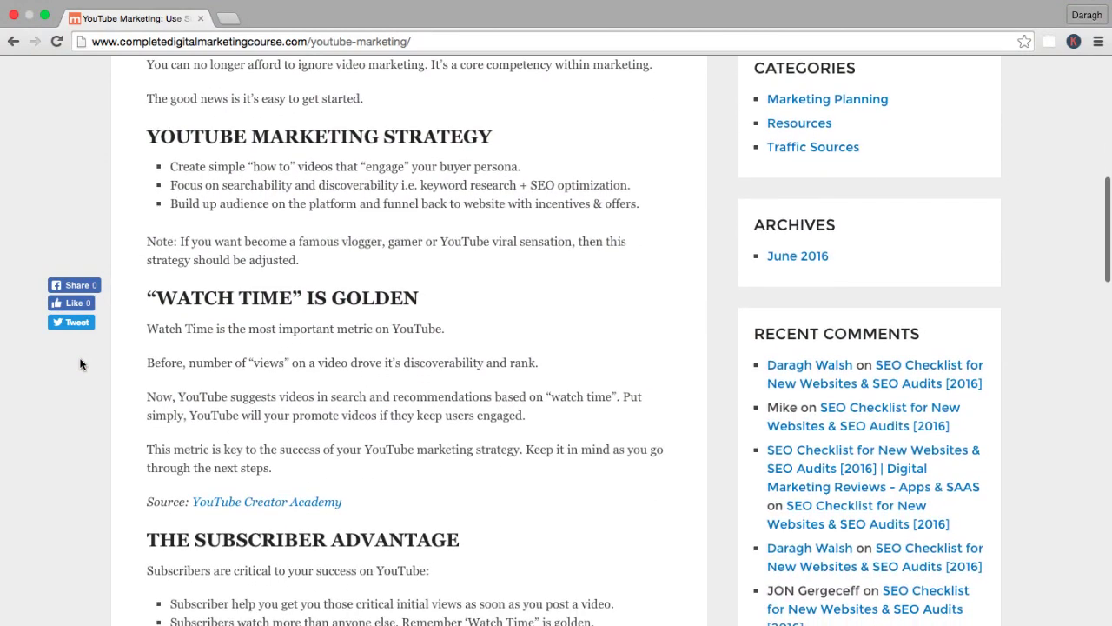
- Scroll past the Watch Time, Subscriber, Toolbox and Keyword Research sections to YOUTUBE VIDEO STRUCTURE
scroll(83, 375, down, 8)
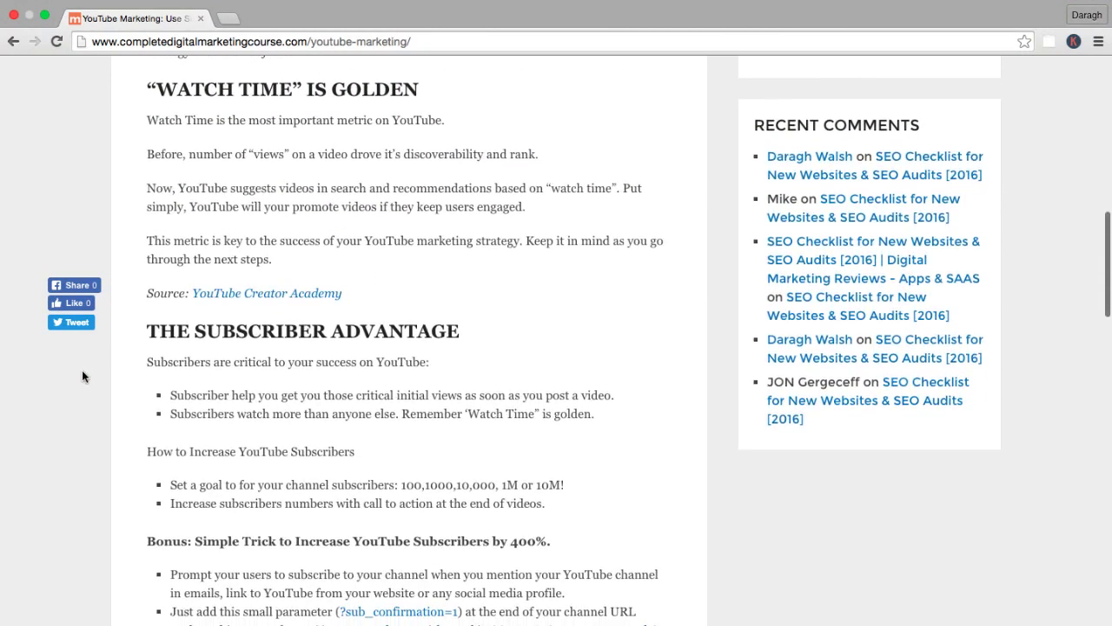
scroll(83, 375, down, 10)
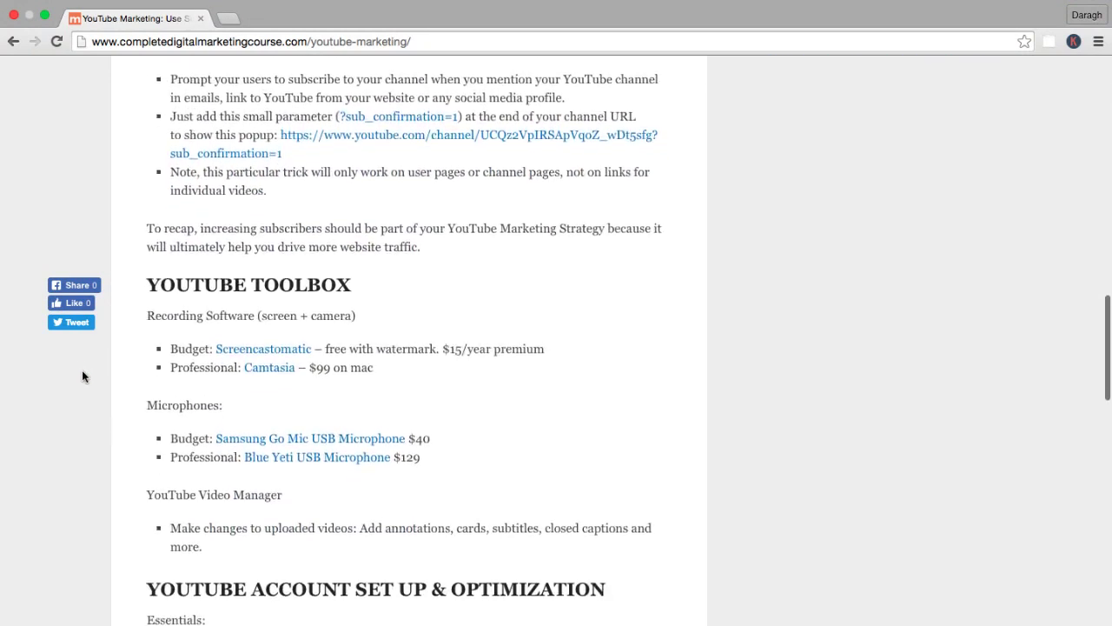
scroll(83, 375, down, 5)
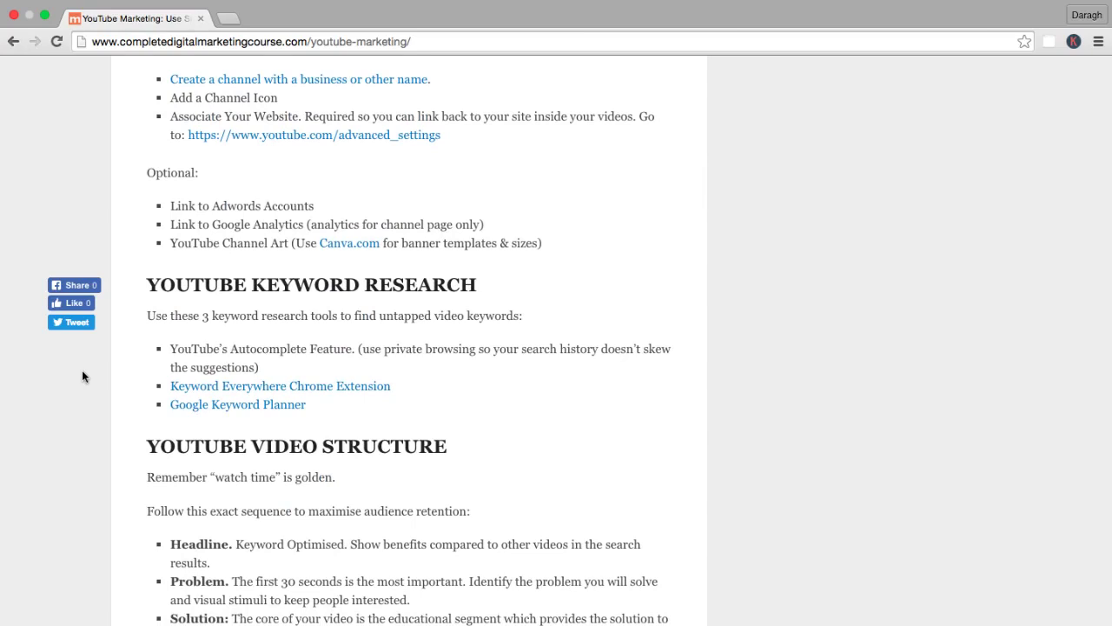
scroll(82, 375, down, 2)
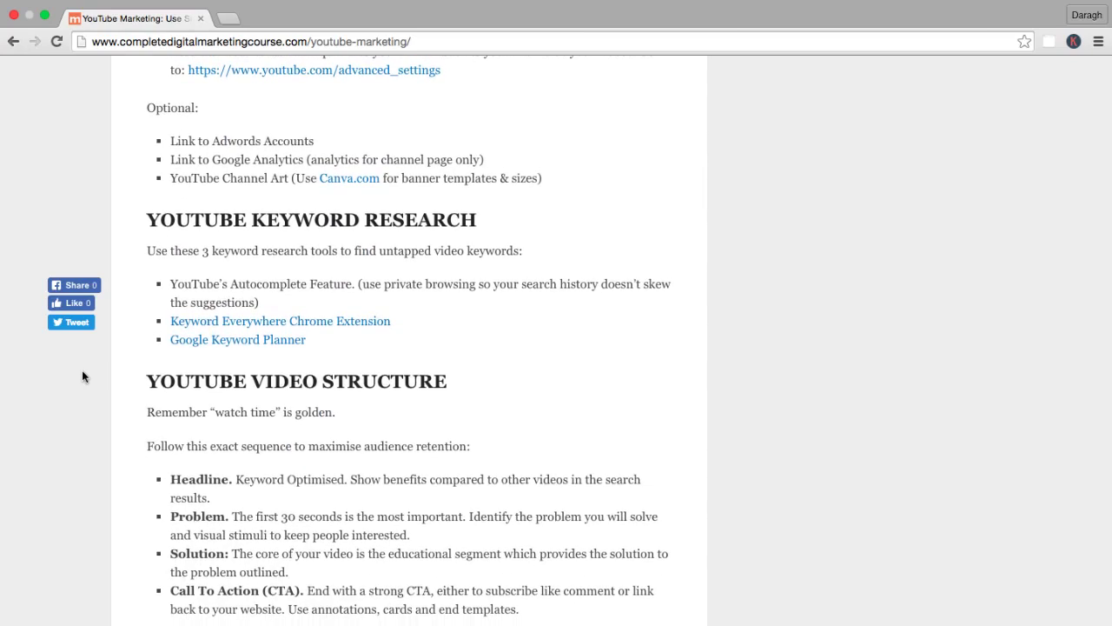
scroll(83, 375, down, 3)
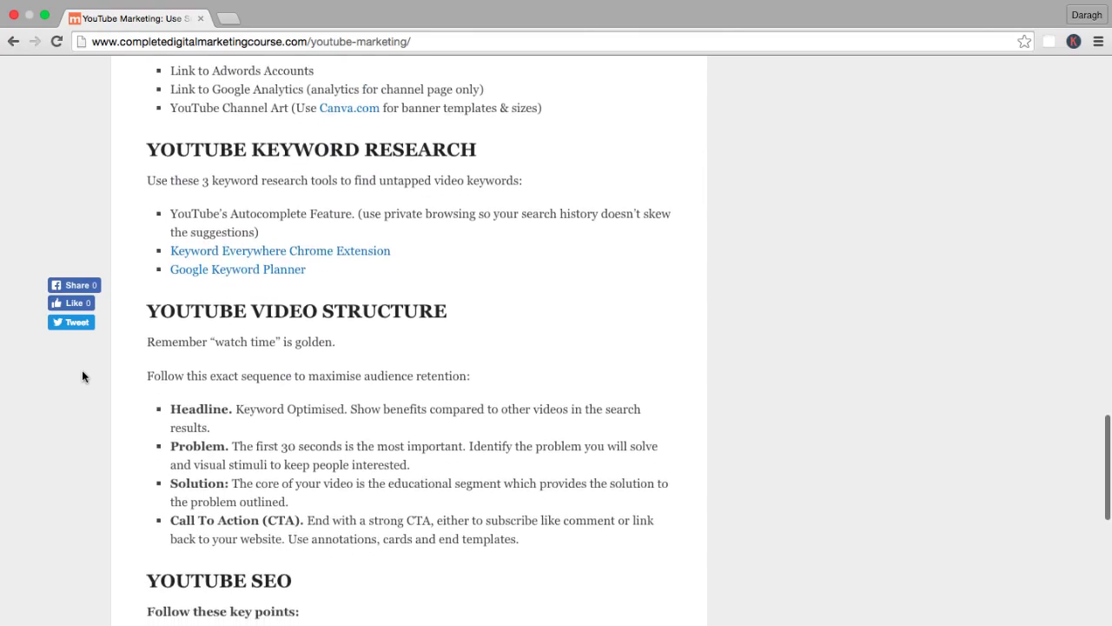
- Highlight the YOUTUBE VIDEO STRUCTURE heading, then 'watch time', 'Headline' and 'Keyword Optimised' in turn
triple_click(178, 285)
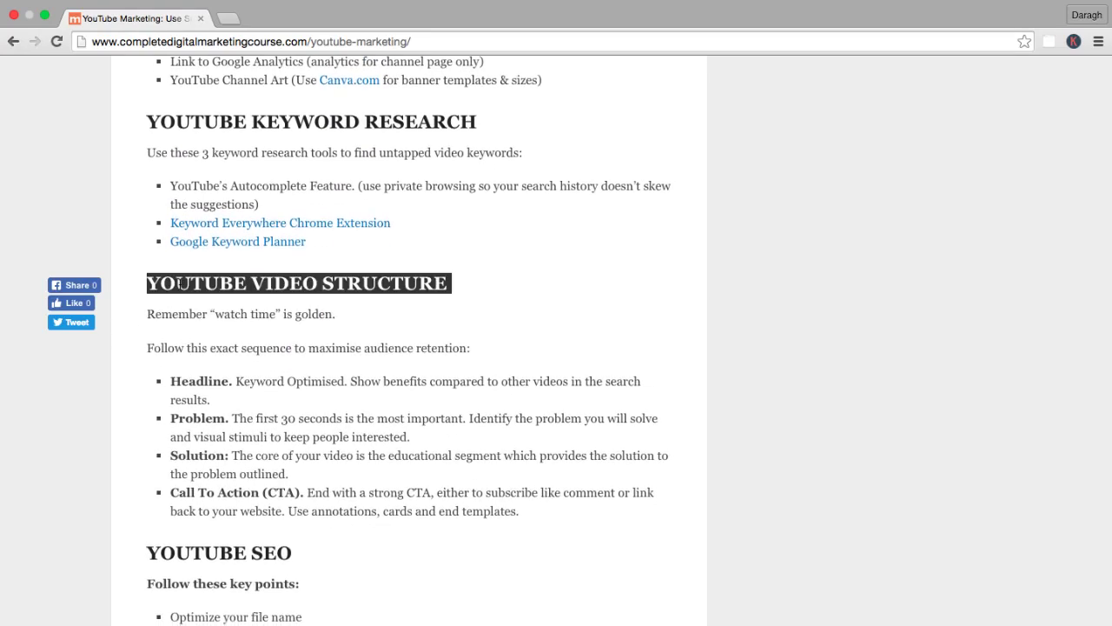
click(124, 307)
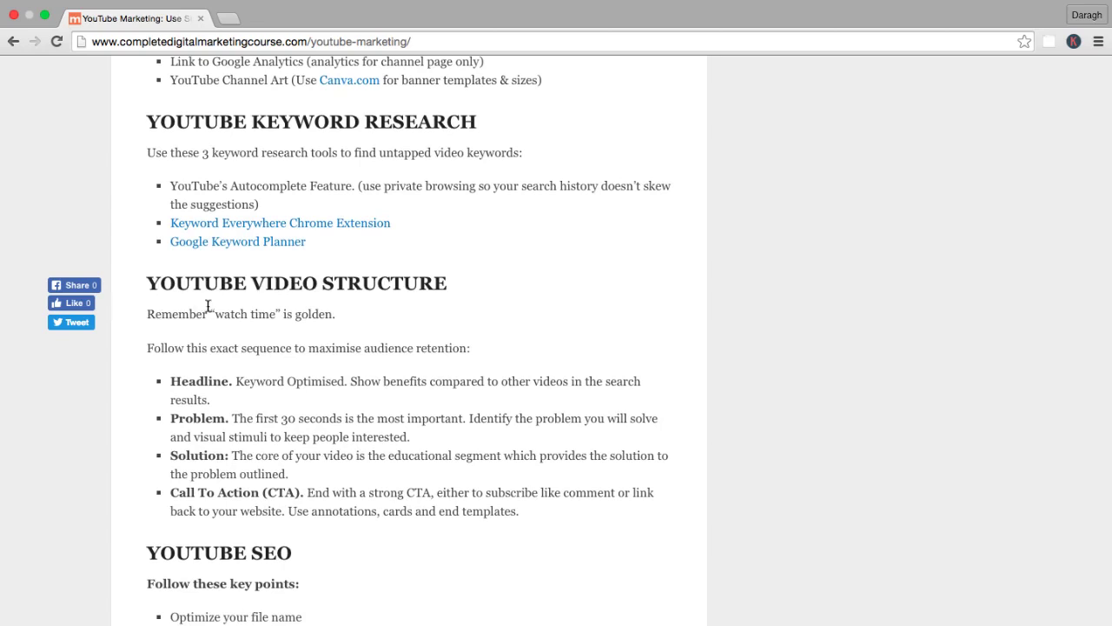
drag(213, 310, 278, 315)
click(276, 315)
drag(170, 380, 231, 380)
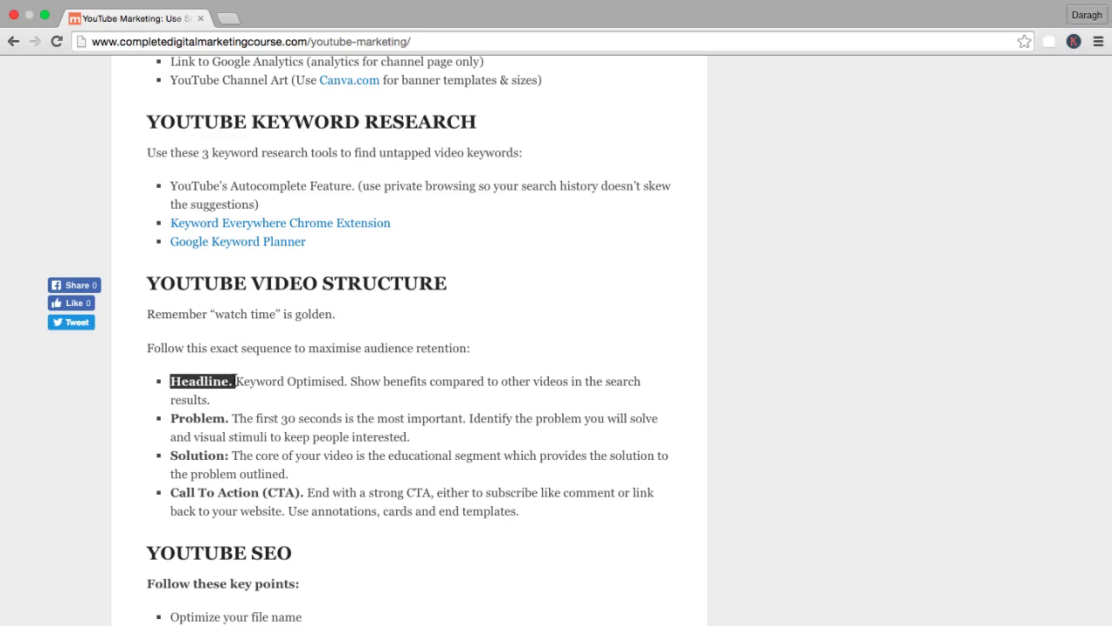
click(240, 382)
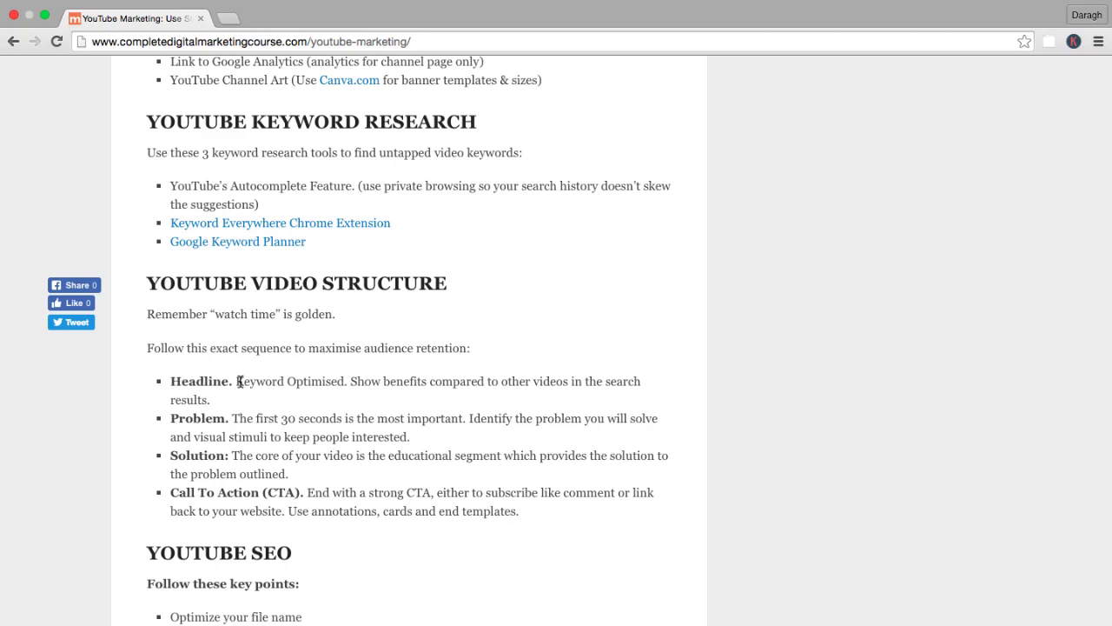
drag(236, 383, 338, 382)
- Open the 'SEO Tutorial For Beginners Step by Step 2016' video on YouTube, paused near its start
click(228, 18)
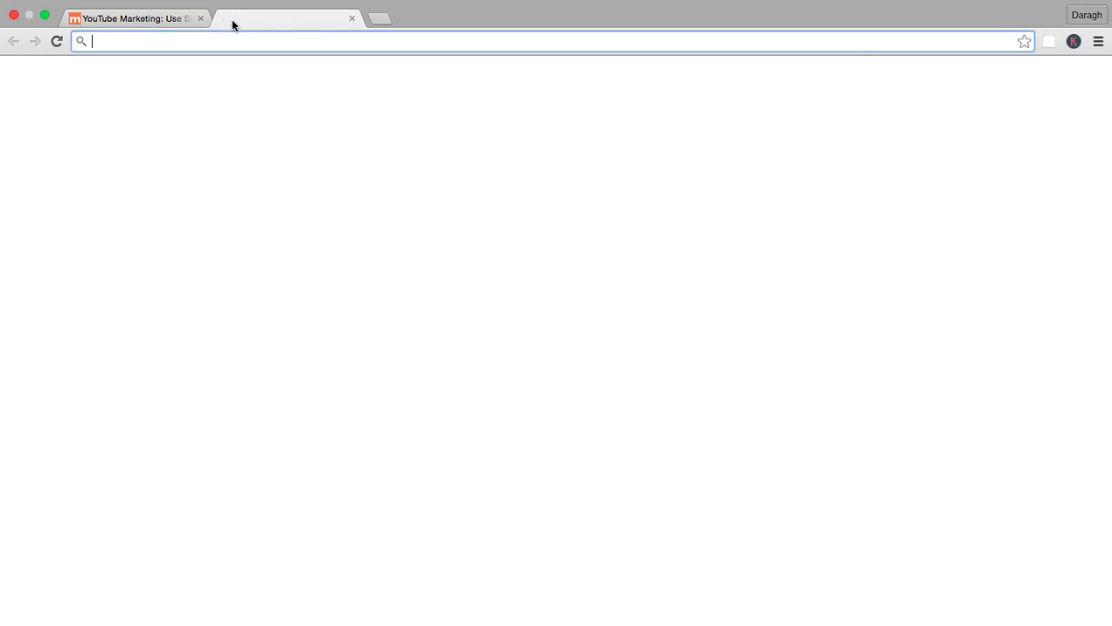
text(youtube.com)
key(Return)
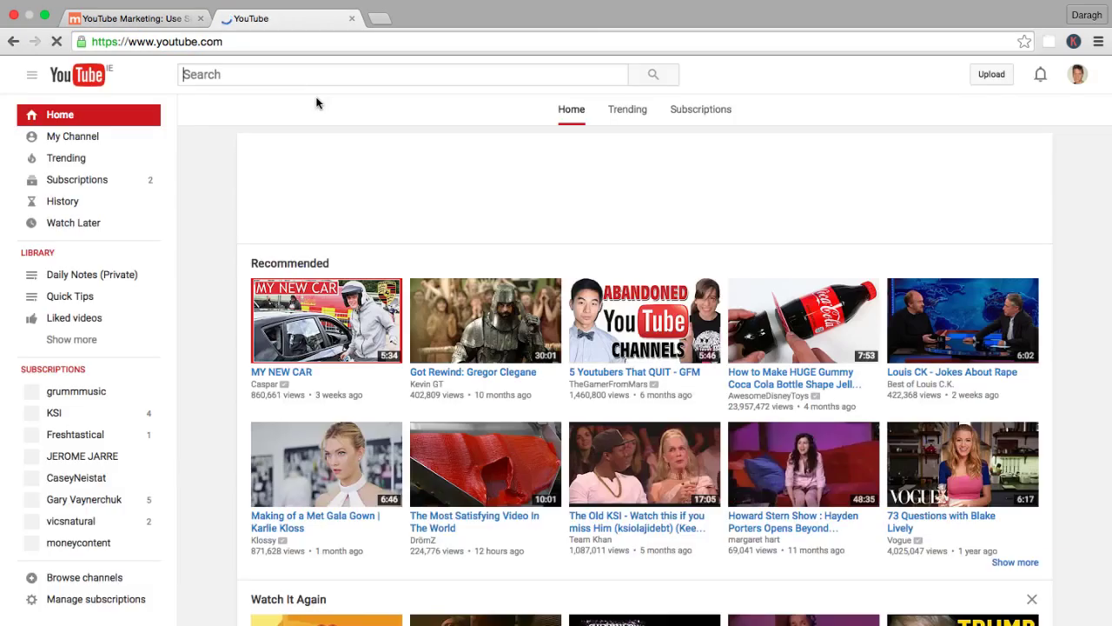
scroll(347, 574, down, 3)
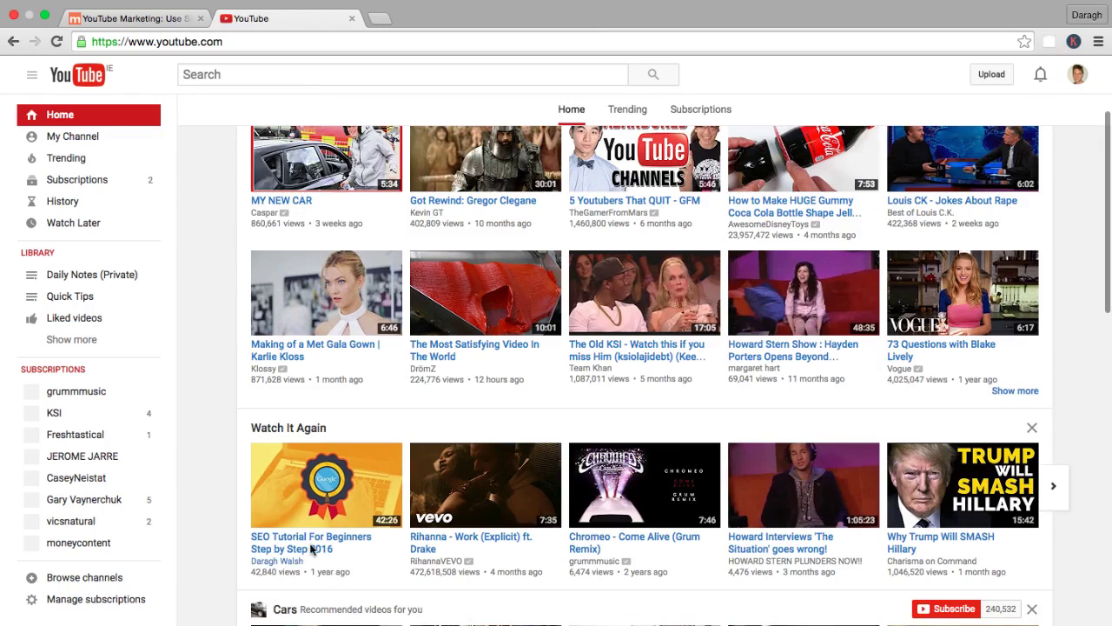
click(311, 539)
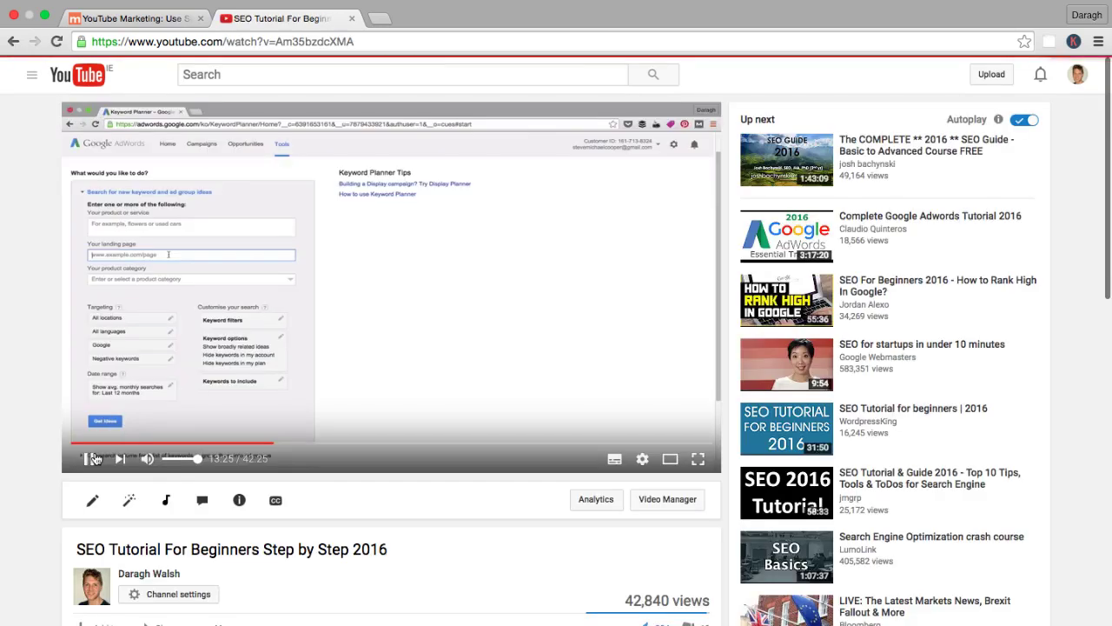
click(88, 457)
click(76, 445)
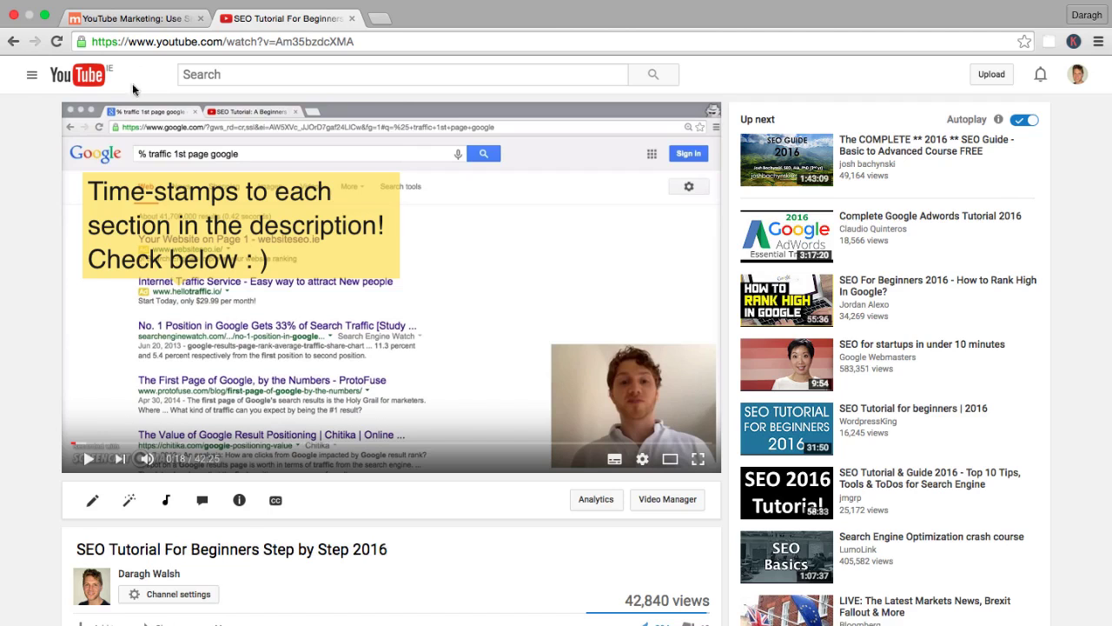
- Back in the article, highlight the benefits sentence in the Headline bullet
click(133, 24)
click(279, 394)
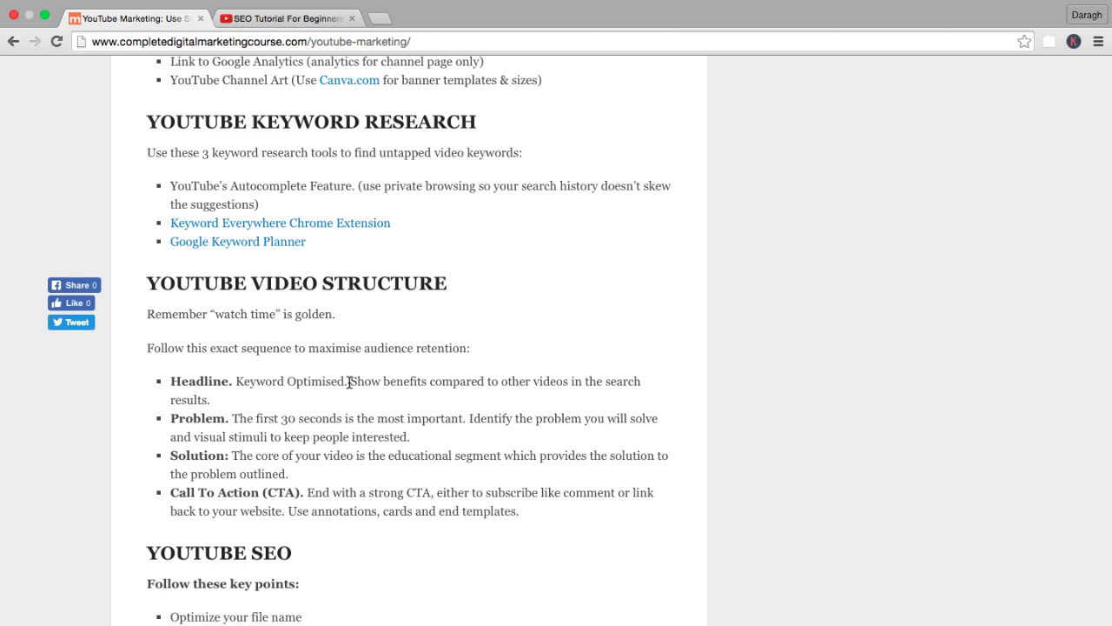
drag(349, 381, 637, 393)
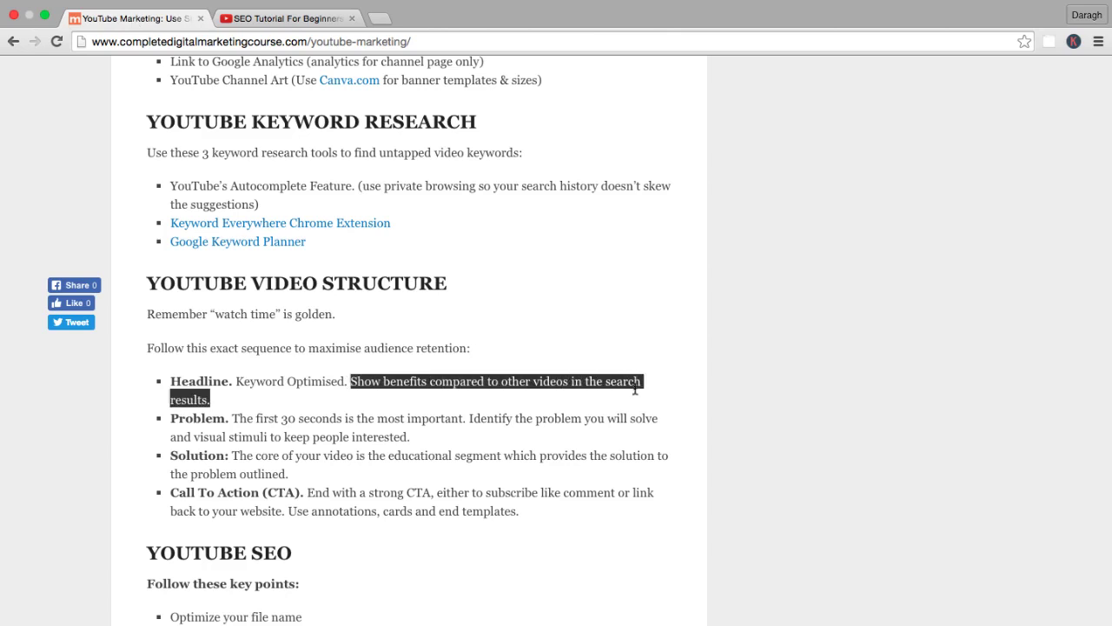
- Search YouTube for 'seo tutorial' and scroll through the roughly 503,000 results
click(303, 26)
click(255, 73)
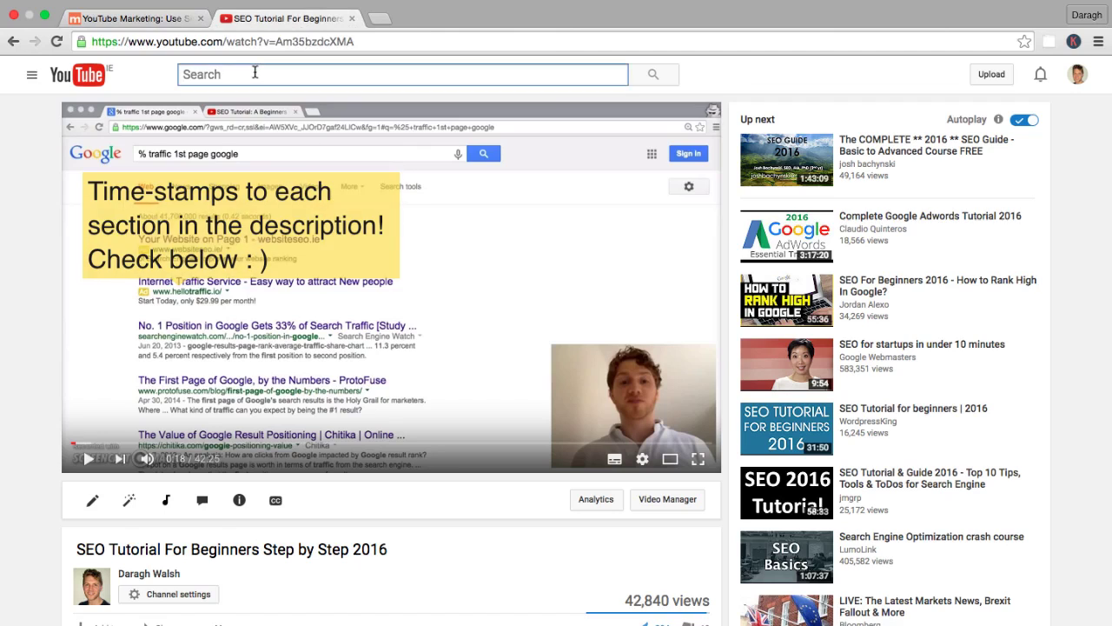
text(seo)
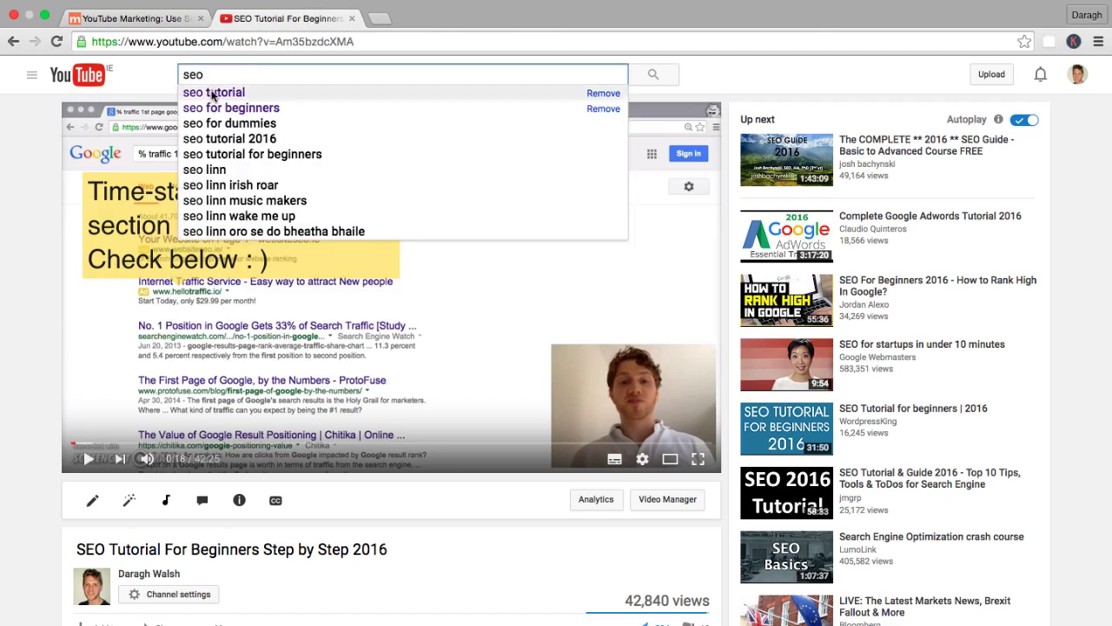
click(211, 93)
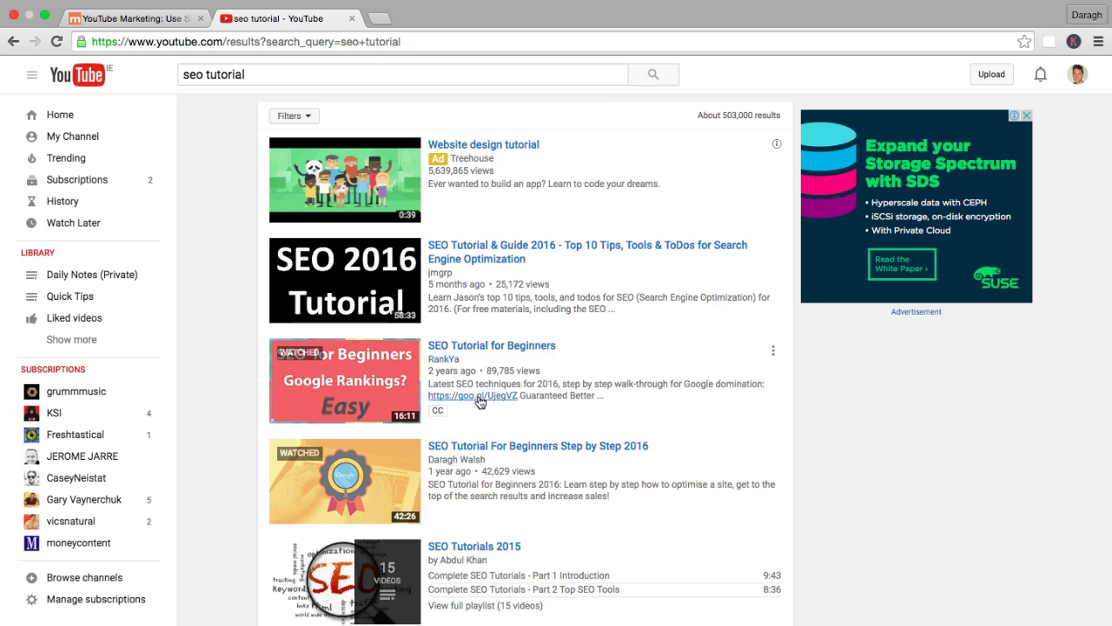
scroll(480, 401, down, 2)
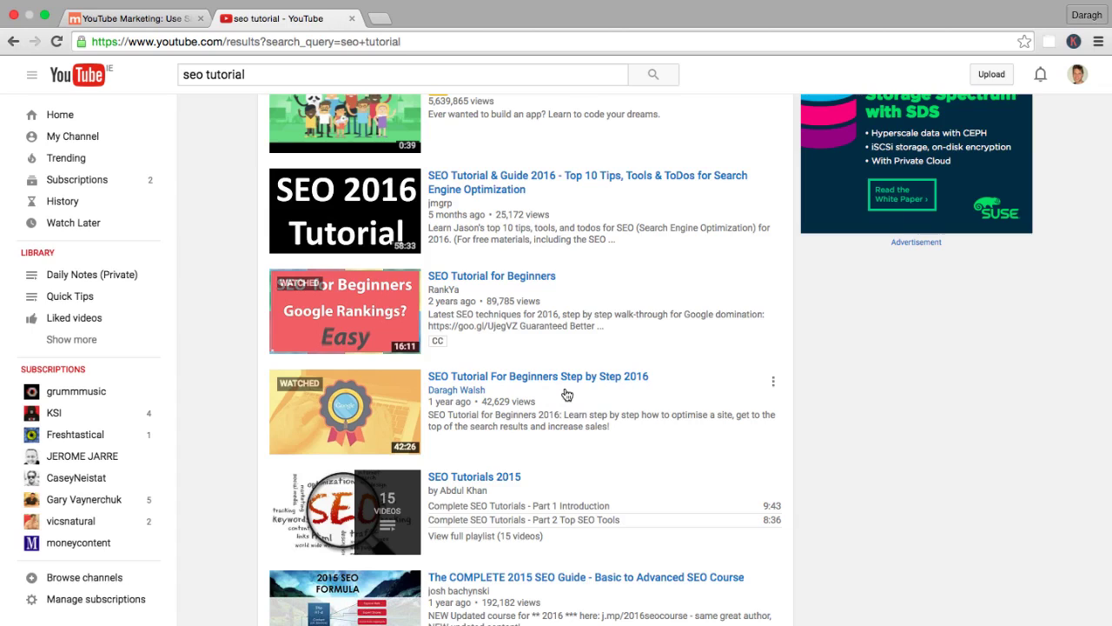
scroll(313, 130, up, 2)
- Replace the query with 'how to write a blog post' and browse the roughly 99,000 results
triple_click(260, 76)
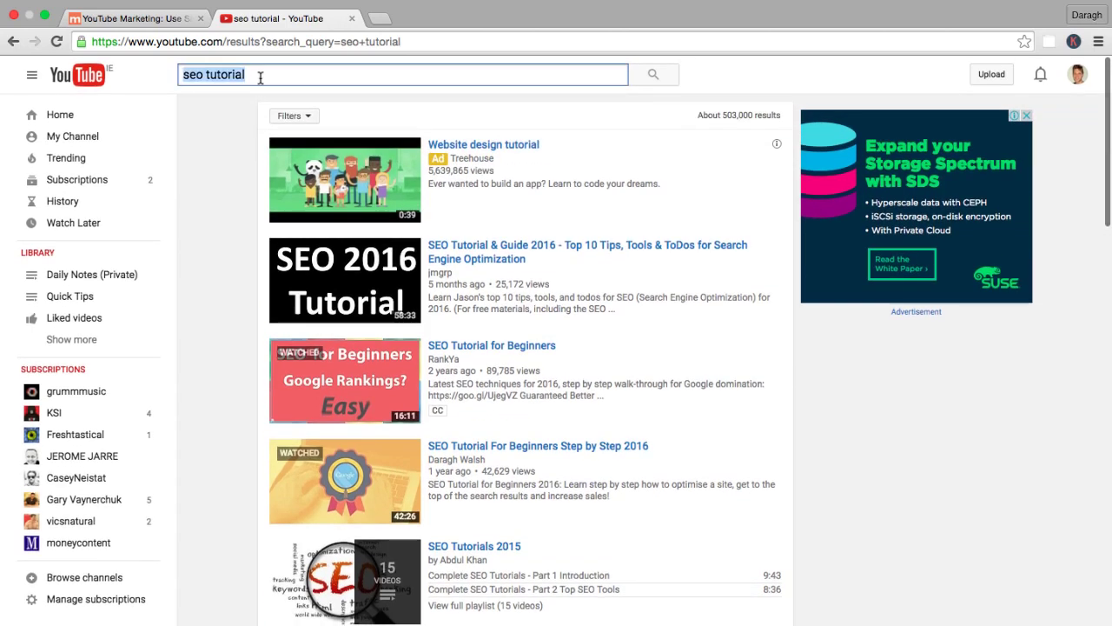
text(how to)
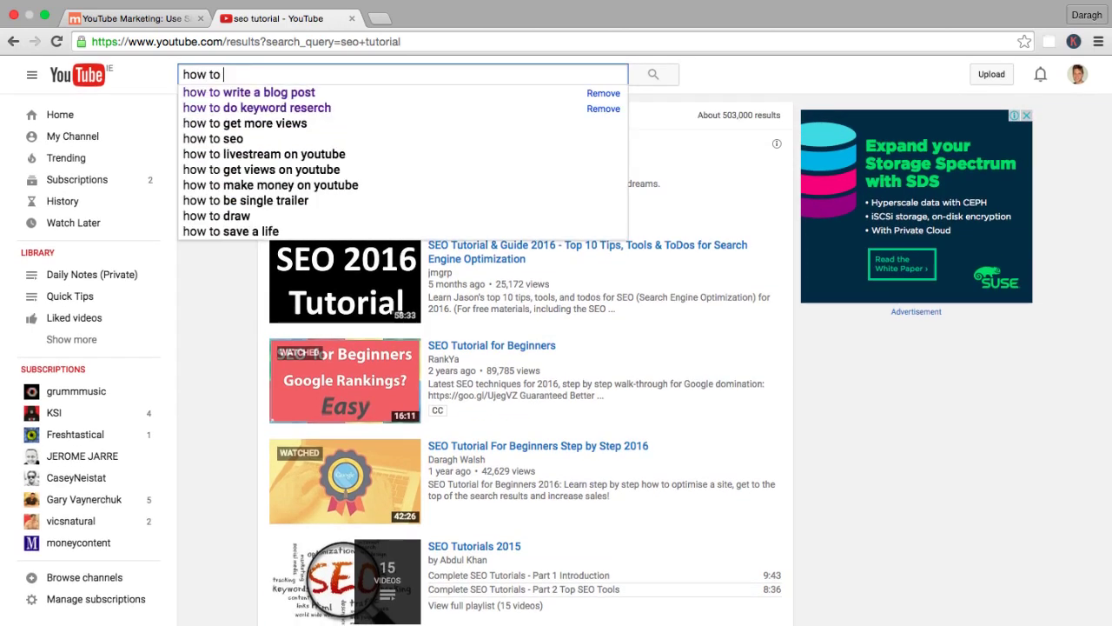
click(254, 93)
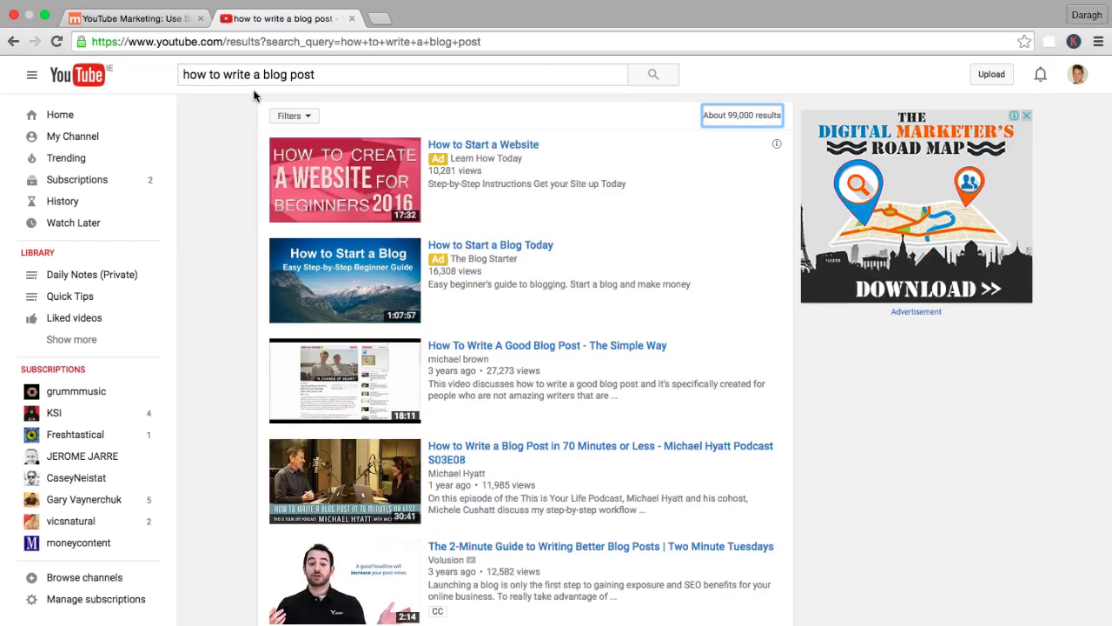
mouse_move(395, 213)
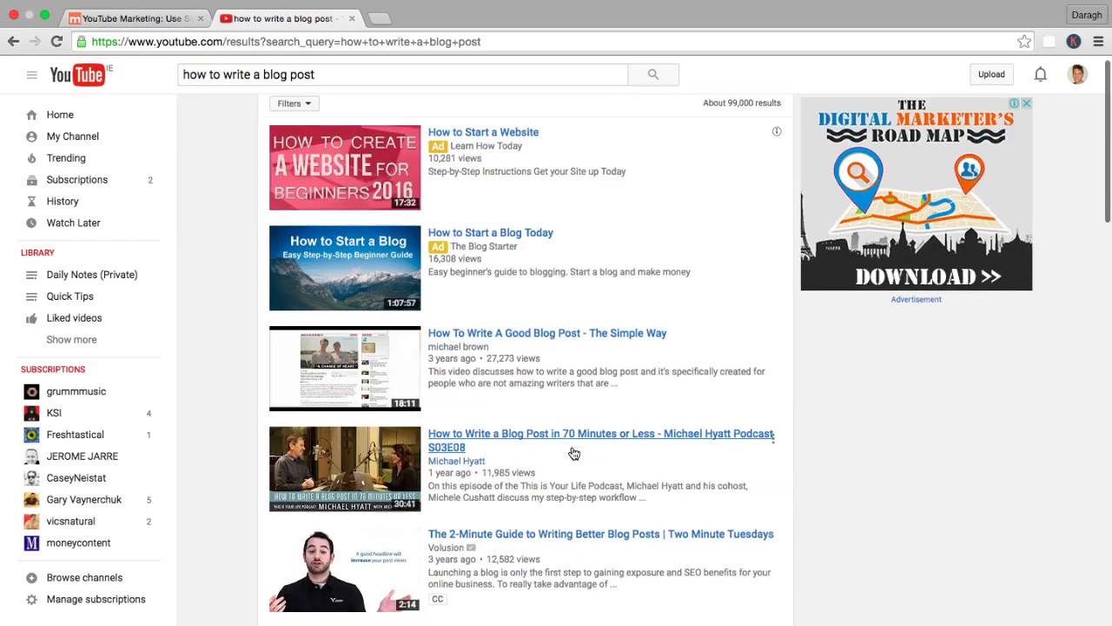
scroll(572, 452, down, 3)
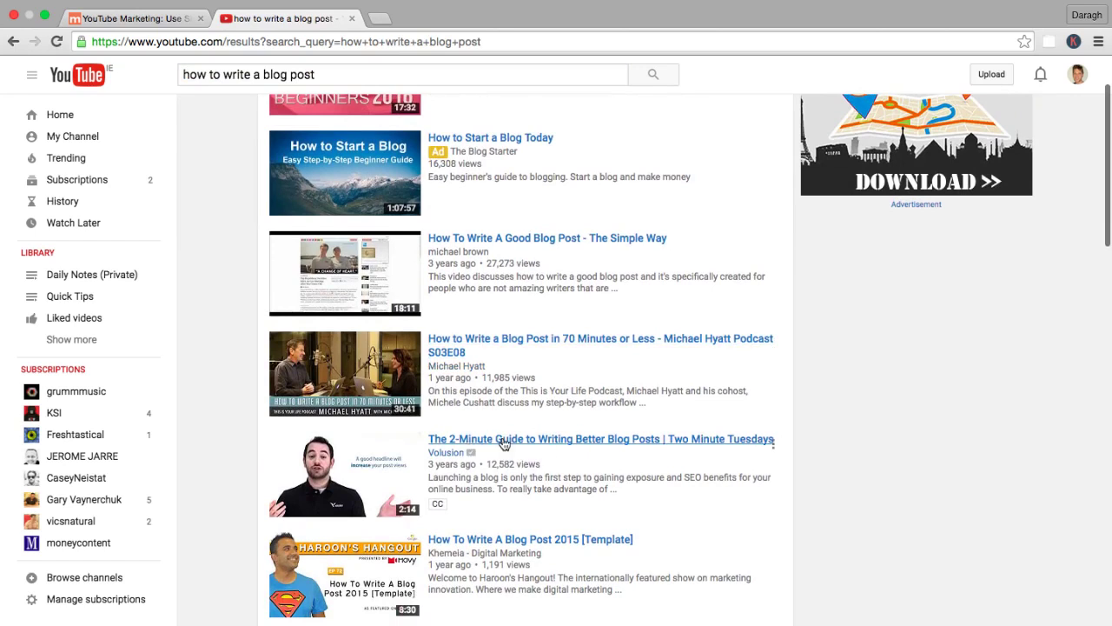
scroll(513, 444, down, 2)
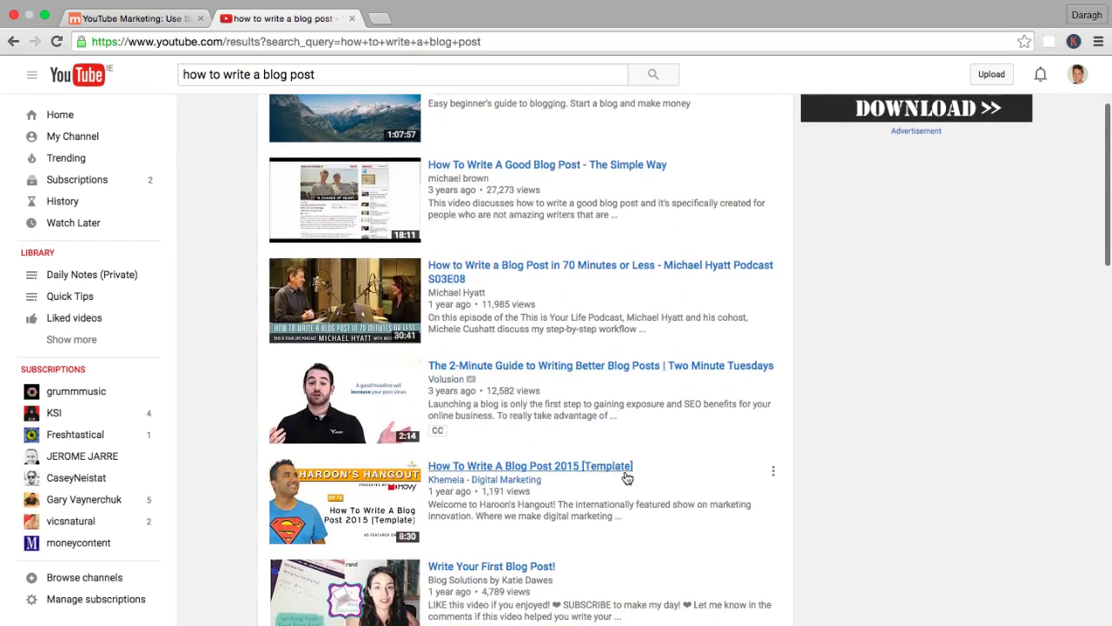
scroll(626, 478, down, 3)
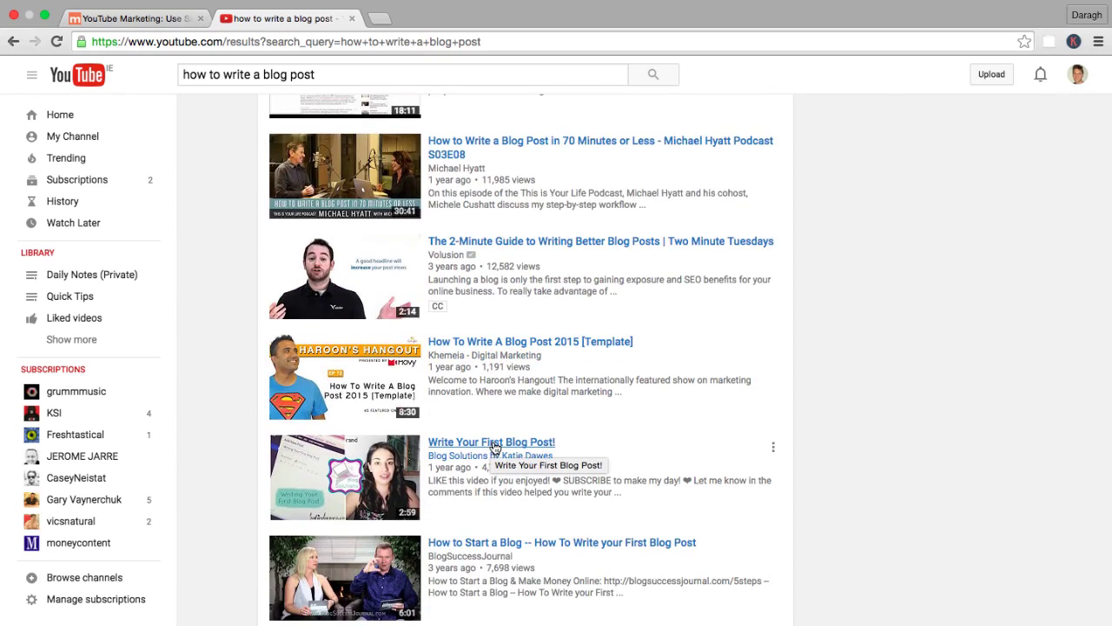
scroll(493, 447, down, 3)
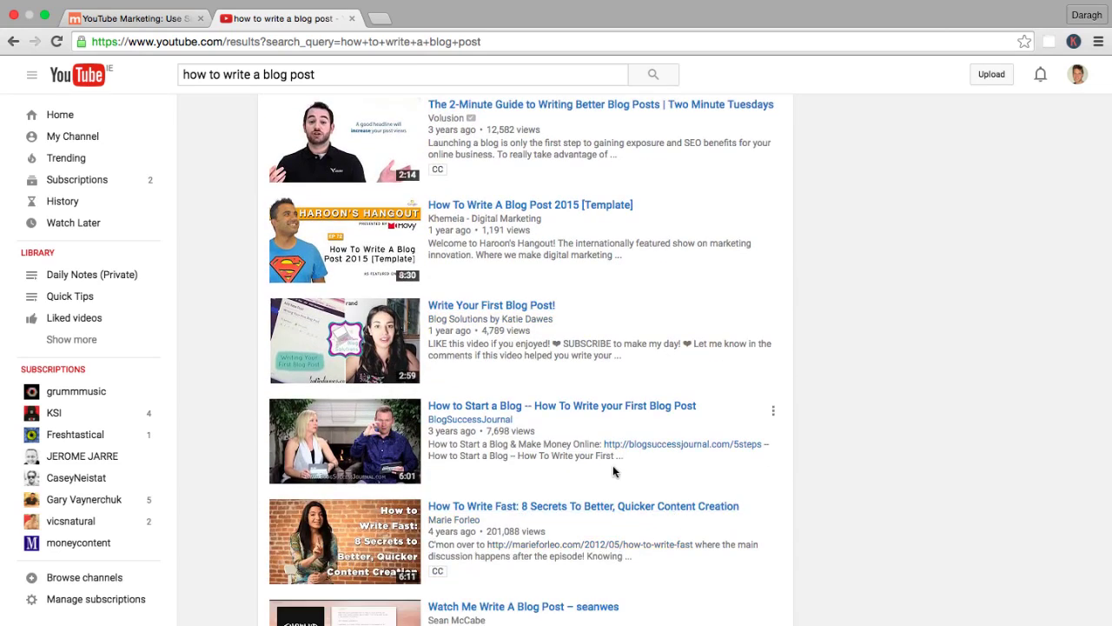
scroll(596, 447, up, 10)
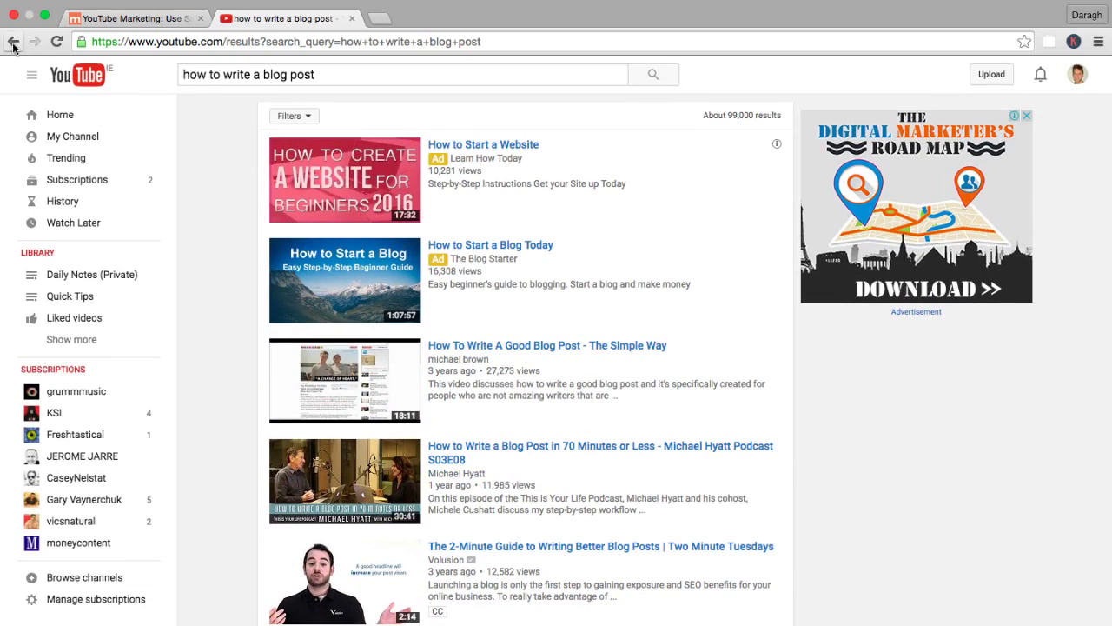
- On the course page, highlight 'visual stimuli to keep people interested' in the Problem step
click(73, 19)
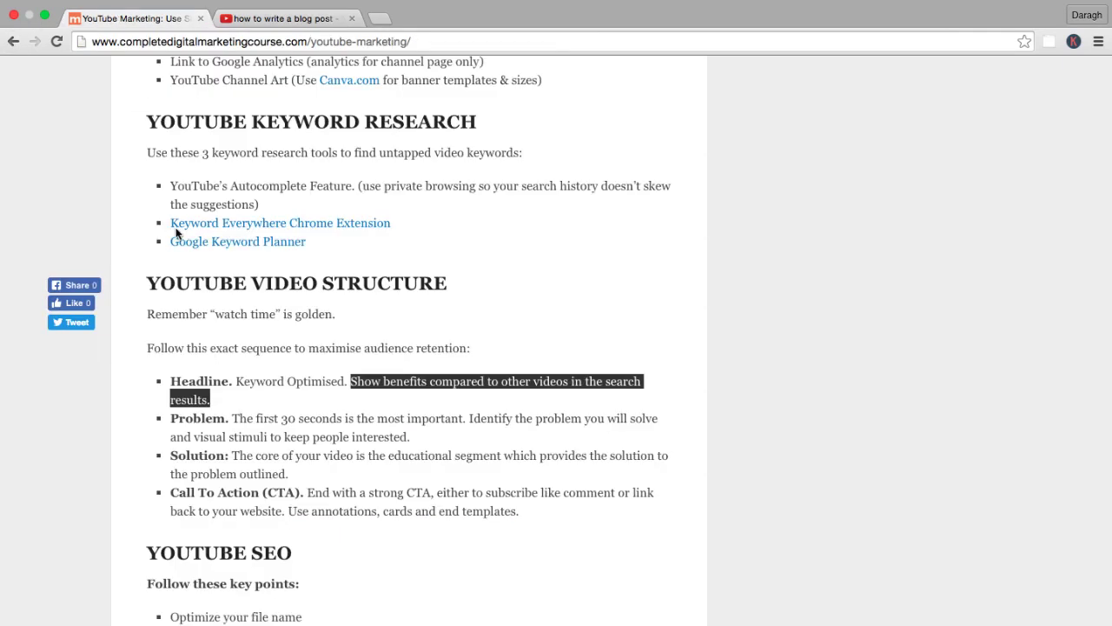
click(234, 408)
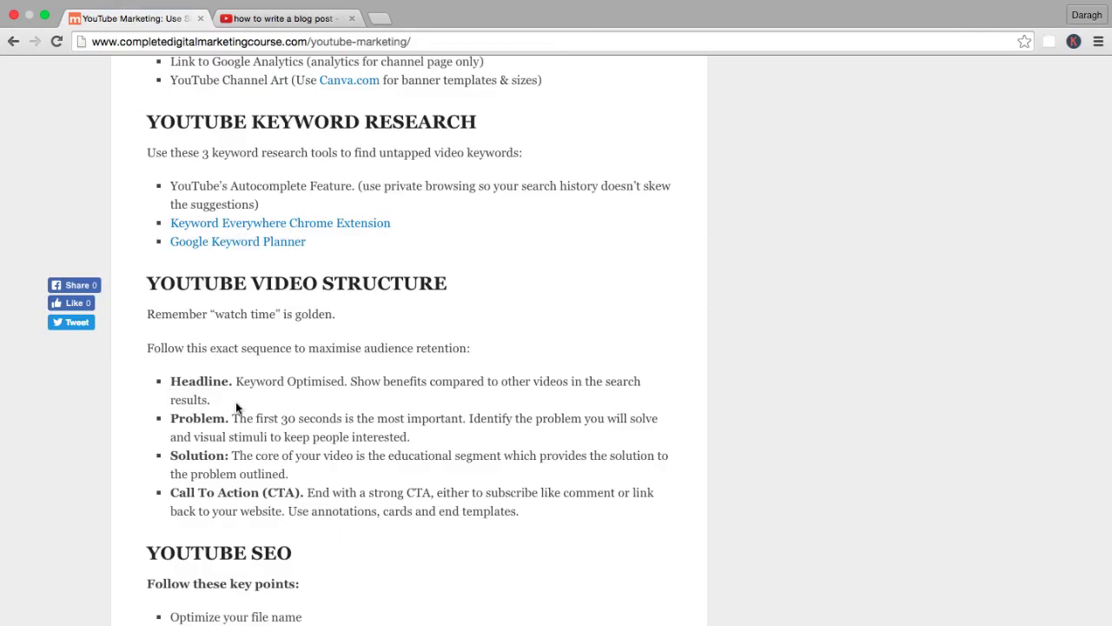
scroll(236, 401, down, 1)
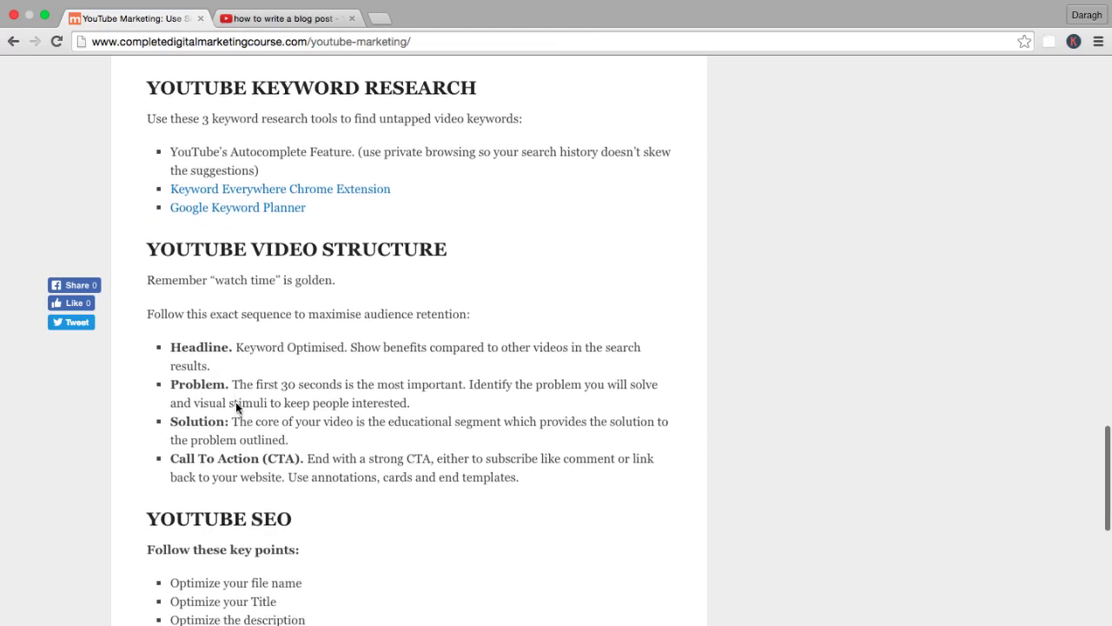
drag(171, 374, 251, 375)
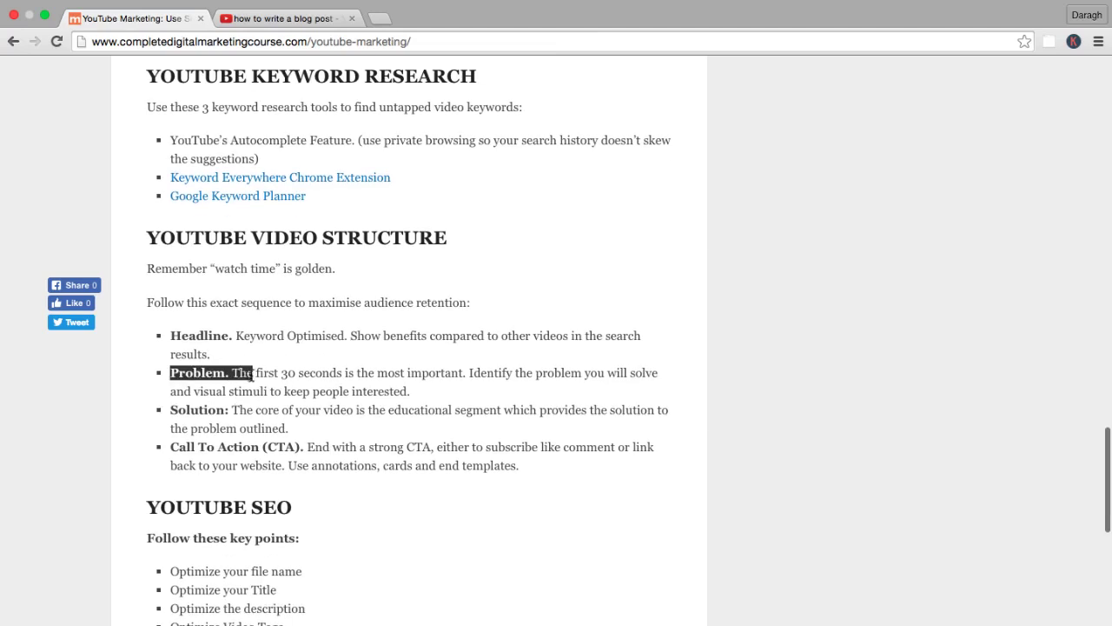
click(252, 375)
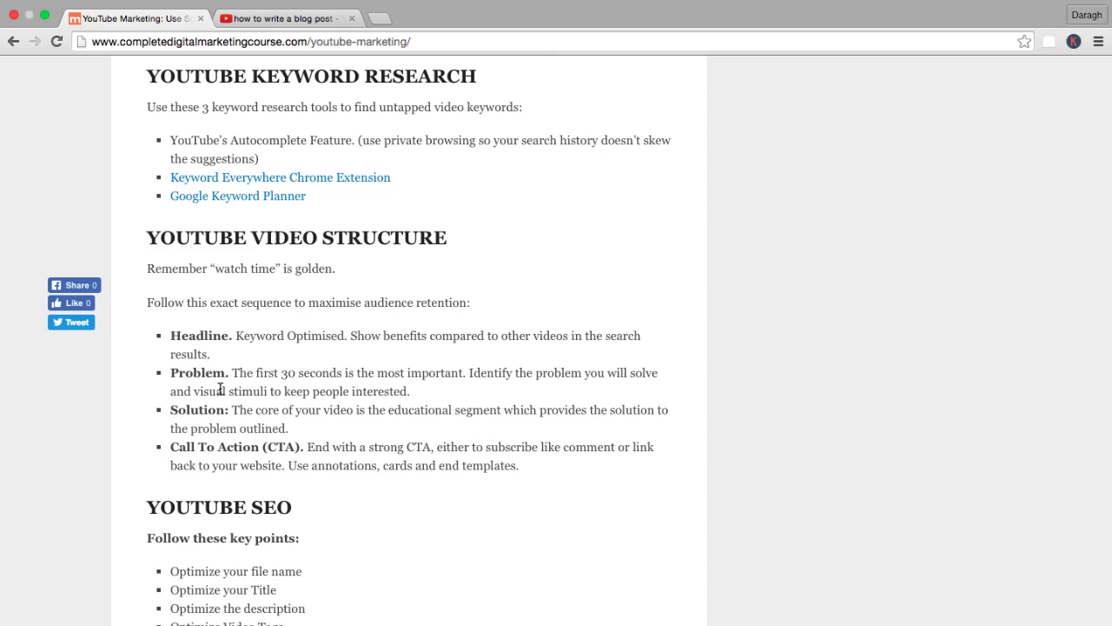
drag(190, 391, 405, 394)
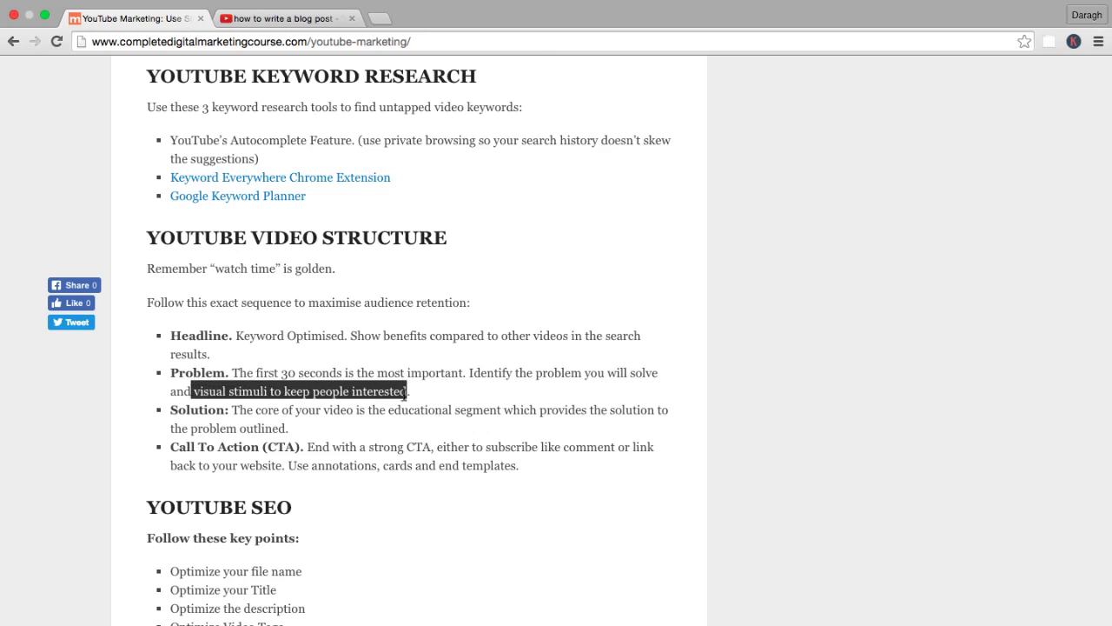
- Search 'seo tutorial' again and open the SEO Tutorial For Beginners 2016 video, stopped at its start
click(299, 20)
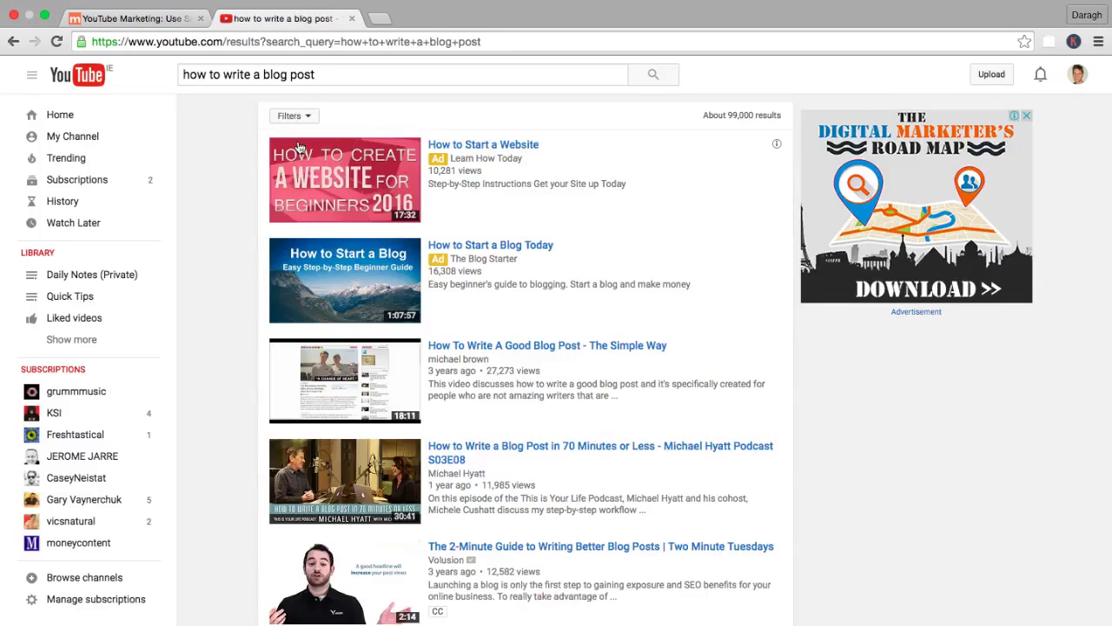
double_click(314, 76)
triple_click(314, 76)
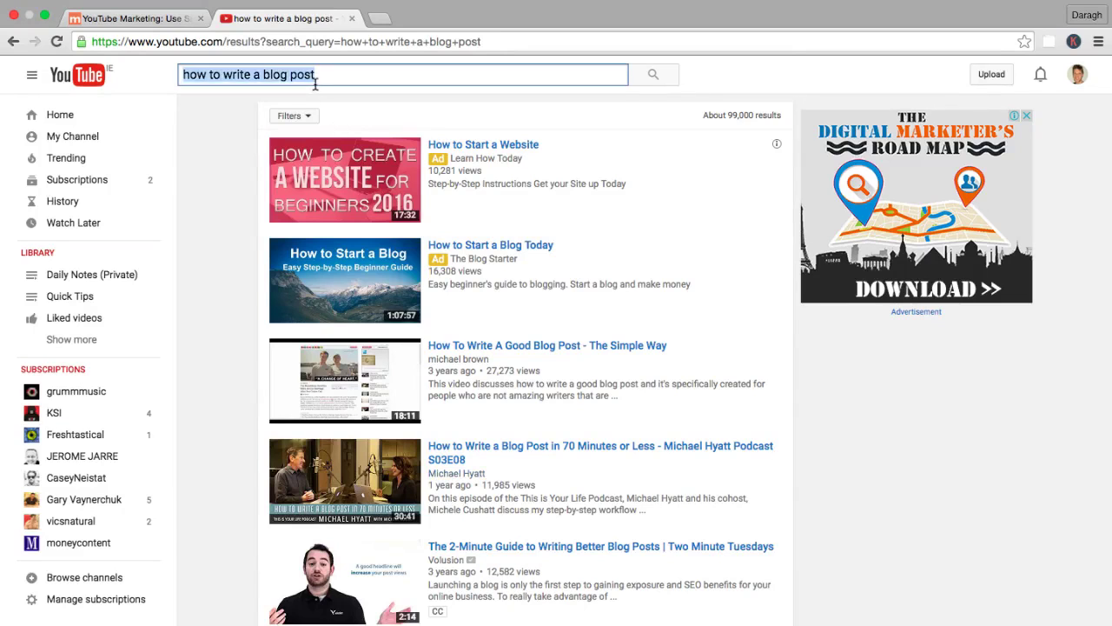
text(seo)
click(263, 90)
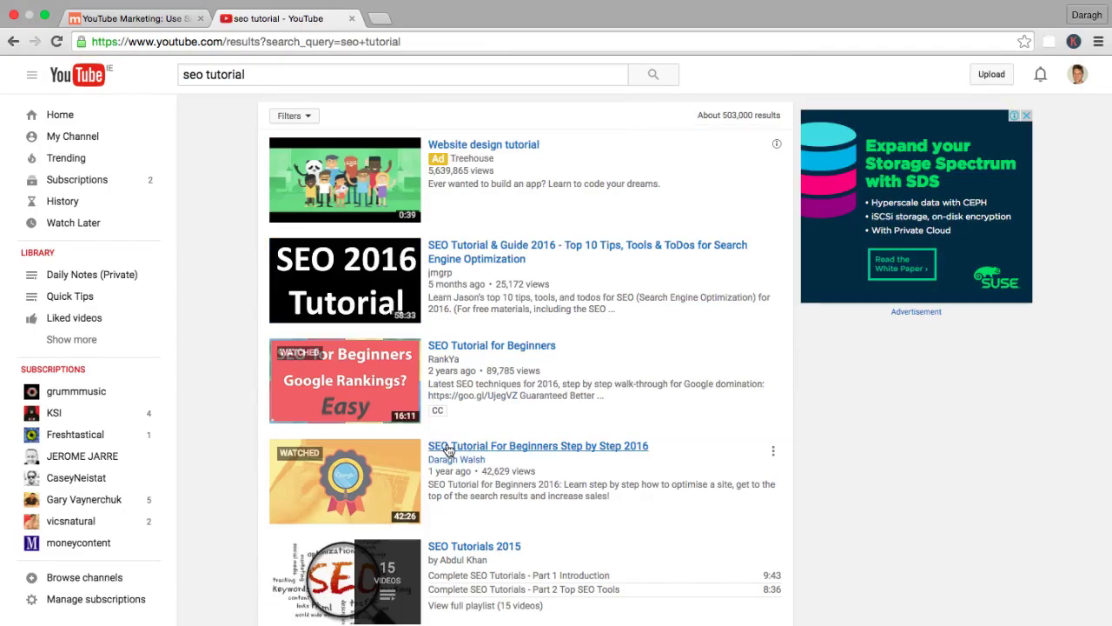
click(445, 446)
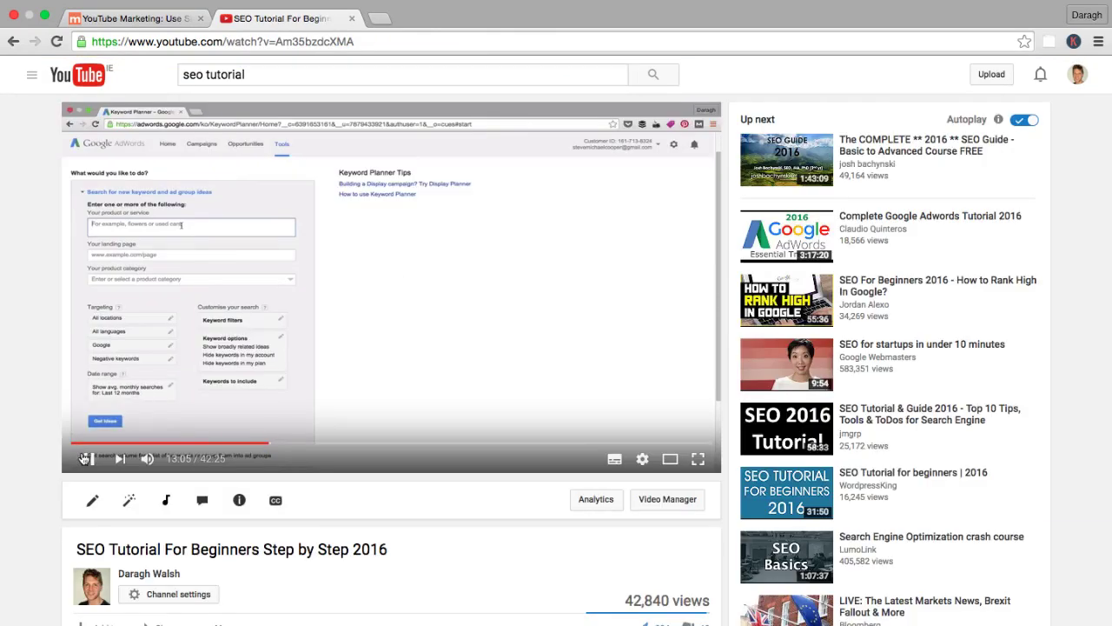
click(72, 444)
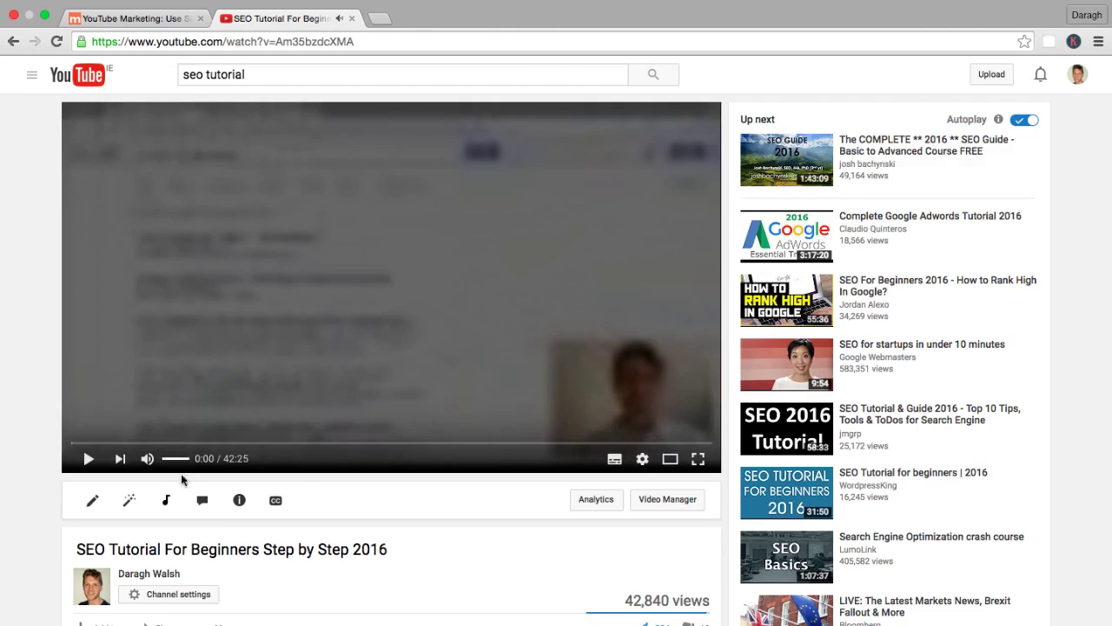
- Open the video's Analytics overview in a new tab and view it
right_click(597, 499)
click(621, 461)
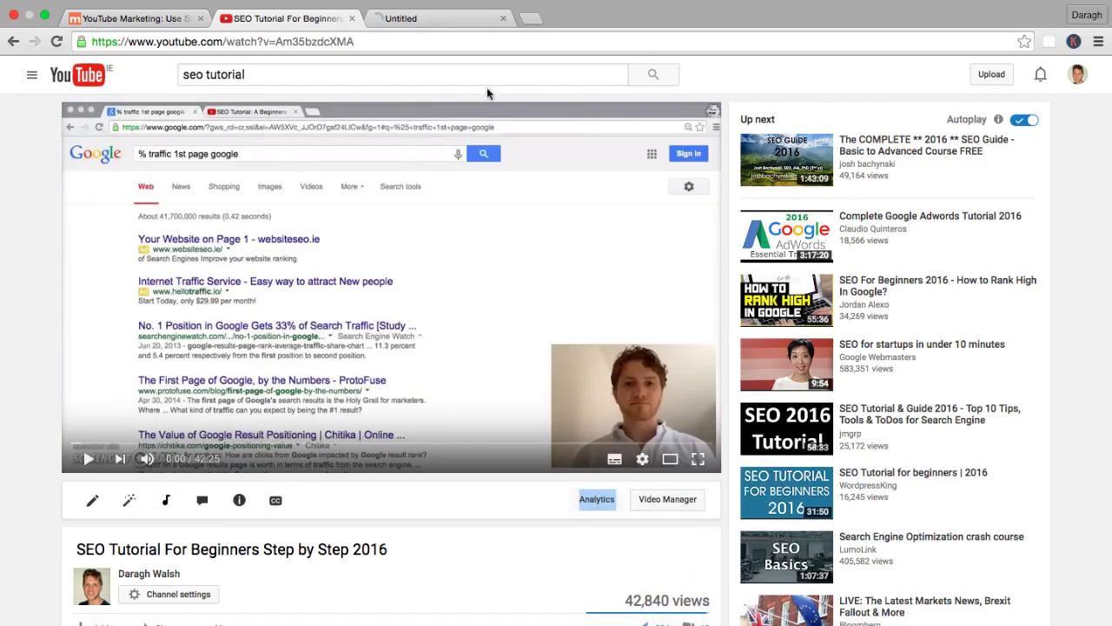
click(419, 19)
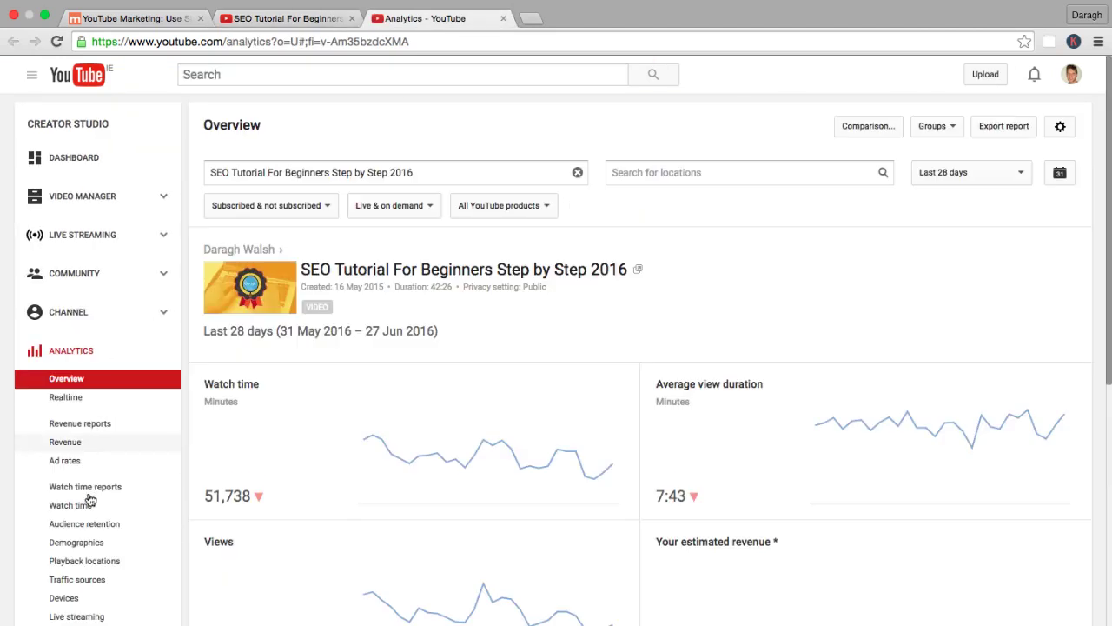
- Open the Audience retention report and inspect the retention curve's data points
click(87, 524)
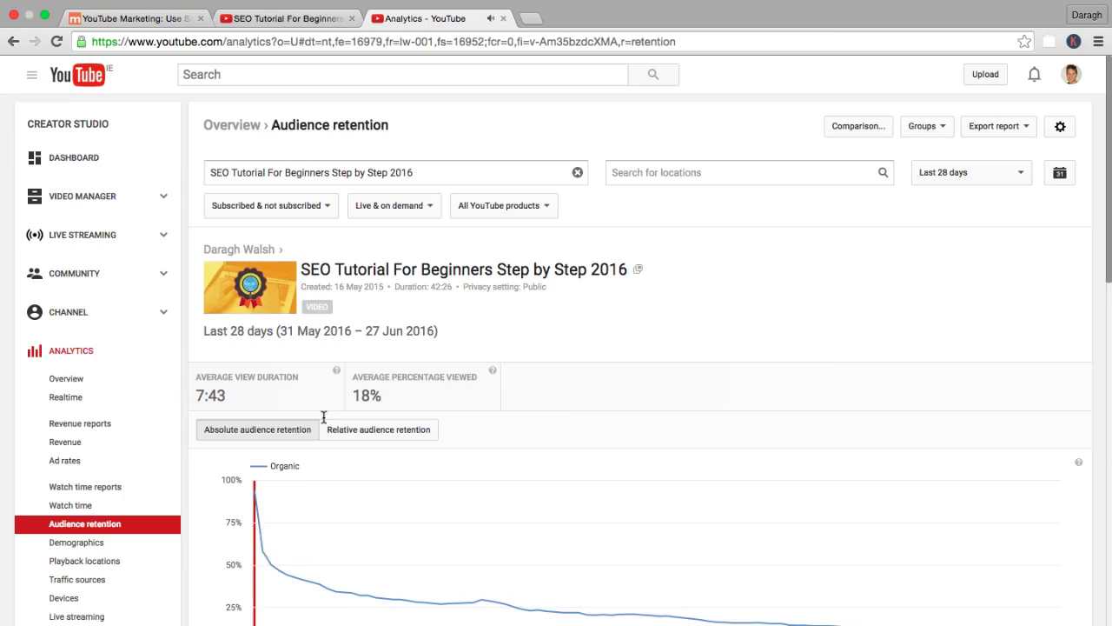
scroll(330, 599, down, 1)
scroll(328, 600, down, 3)
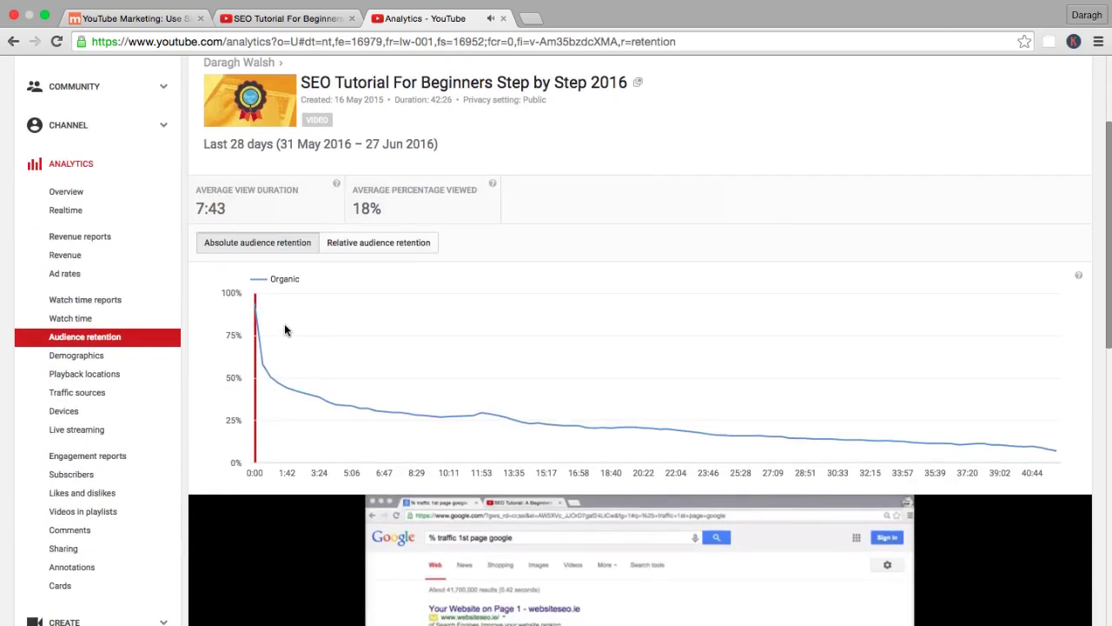
scroll(276, 321, down, 2)
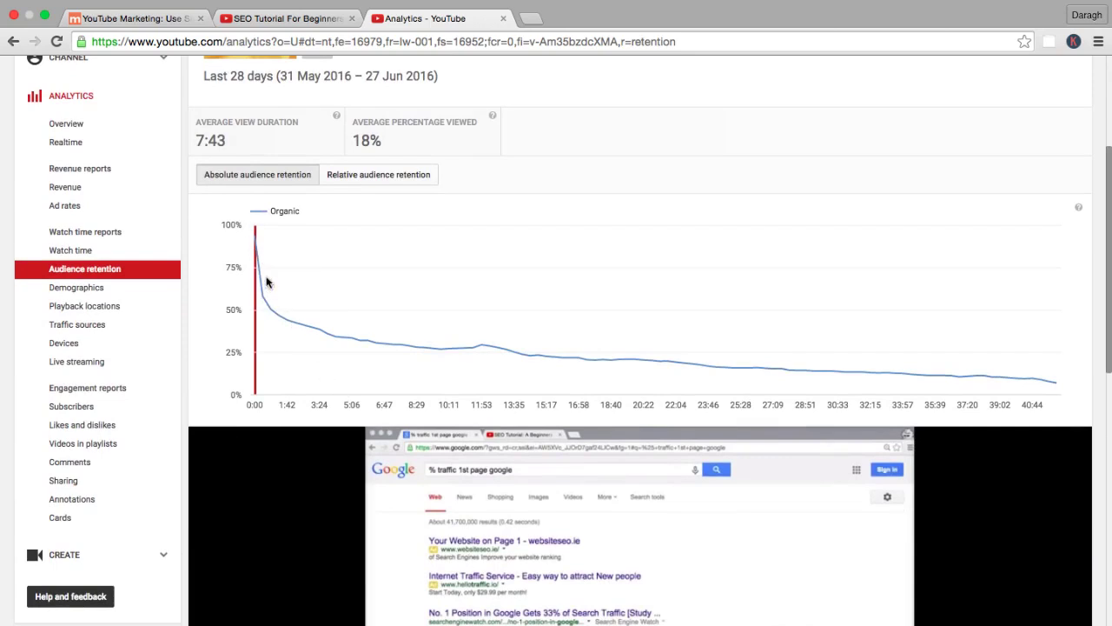
scroll(312, 290, down, 3)
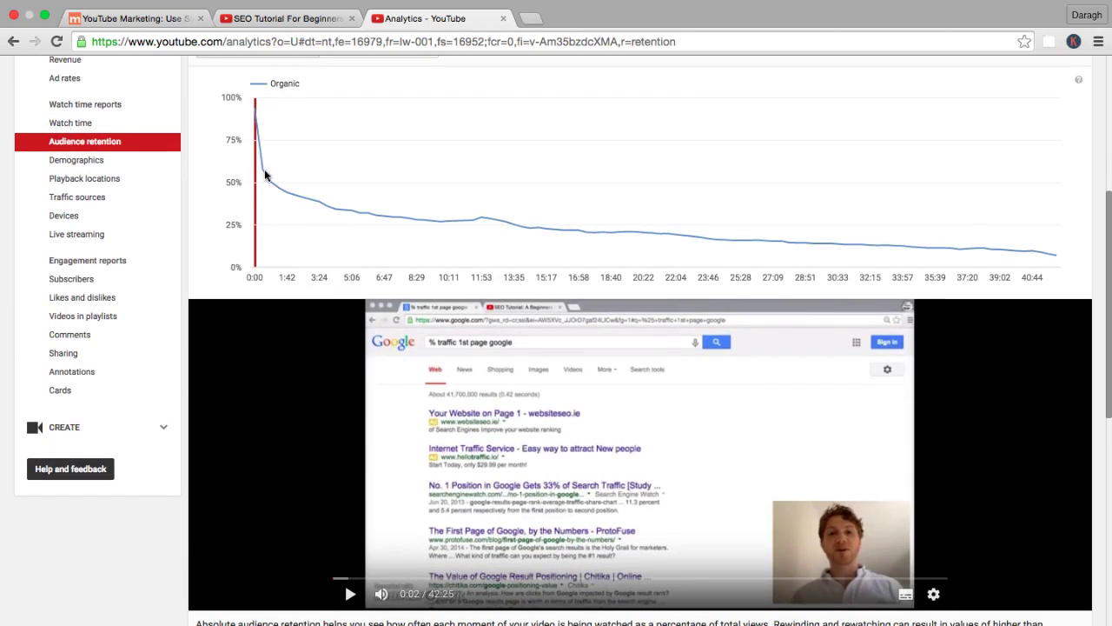
mouse_move(266, 175)
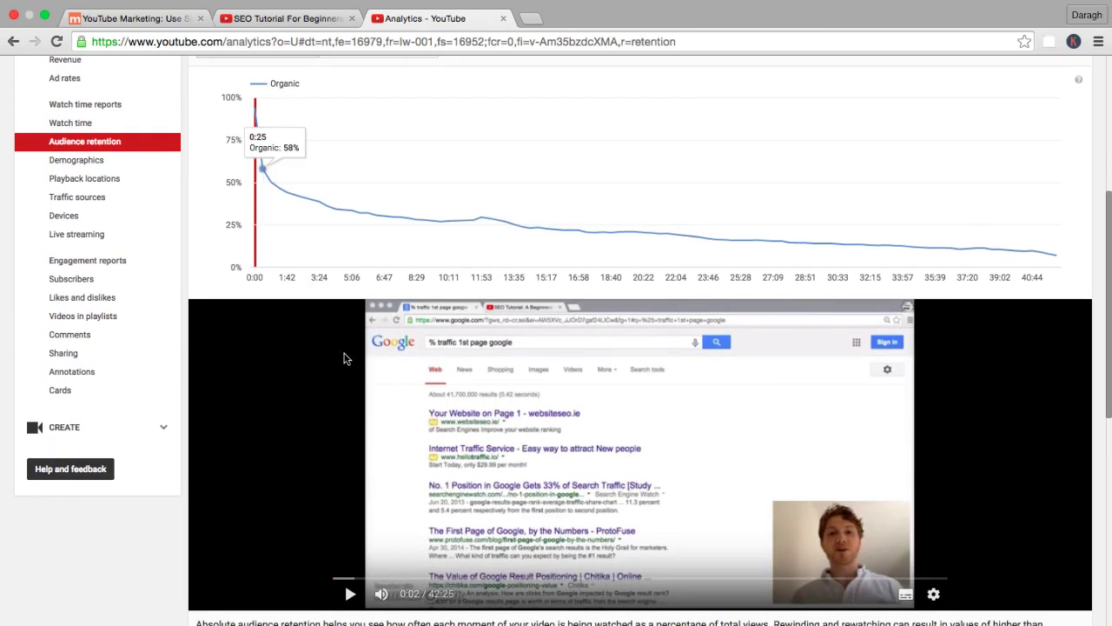
scroll(344, 358, down, 2)
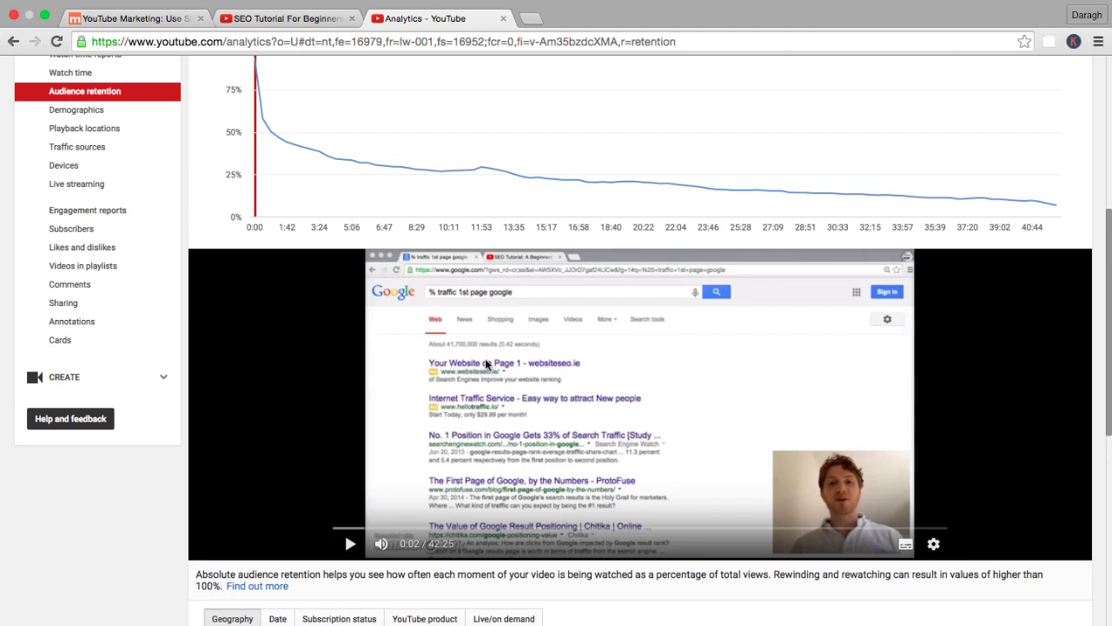
scroll(485, 358, up, 3)
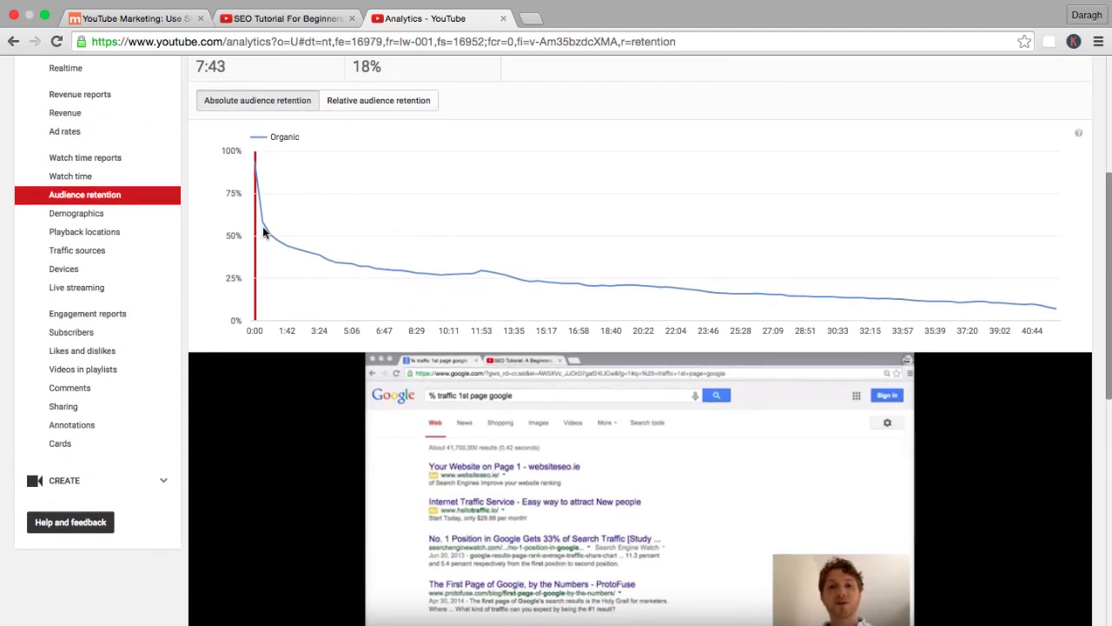
mouse_move(262, 226)
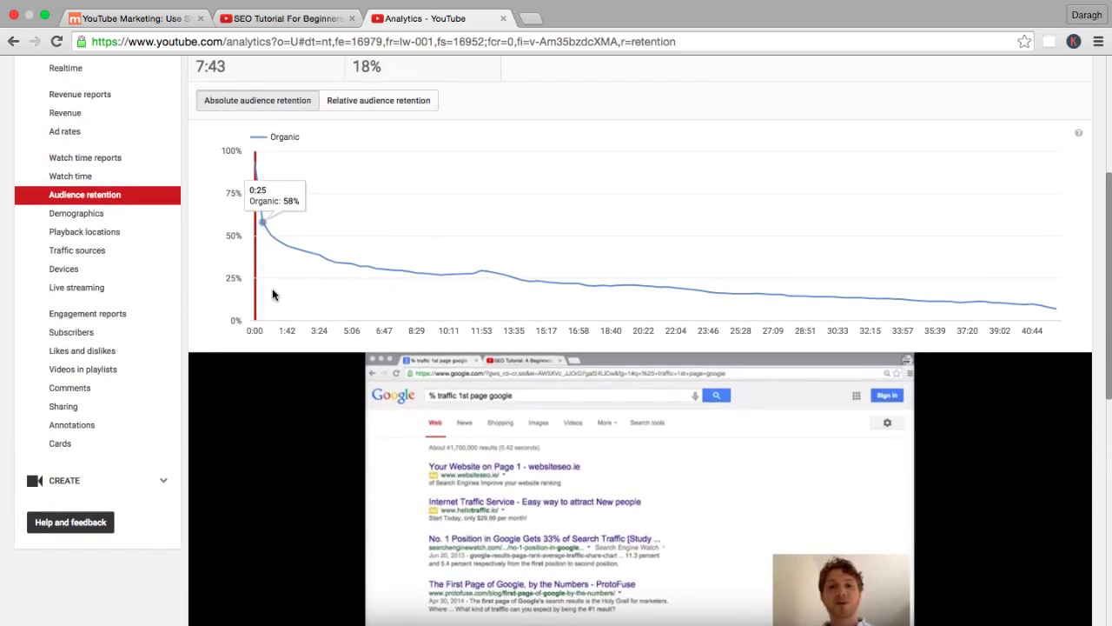
- Glance at the video's watch page, then return to the retention report and scroll down
click(248, 19)
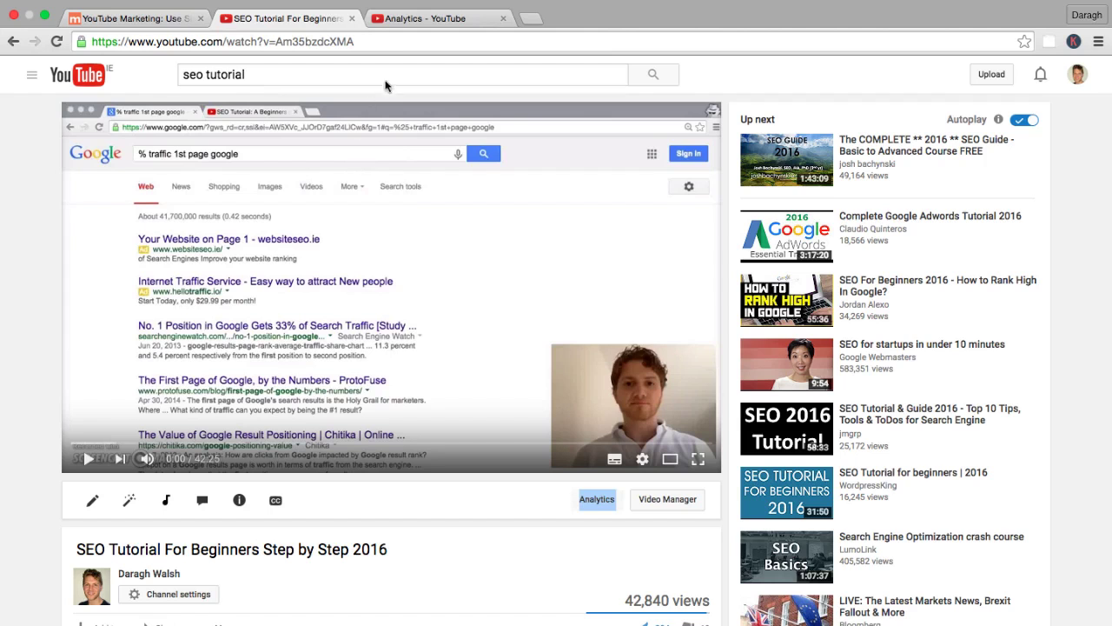
click(400, 18)
mouse_move(410, 276)
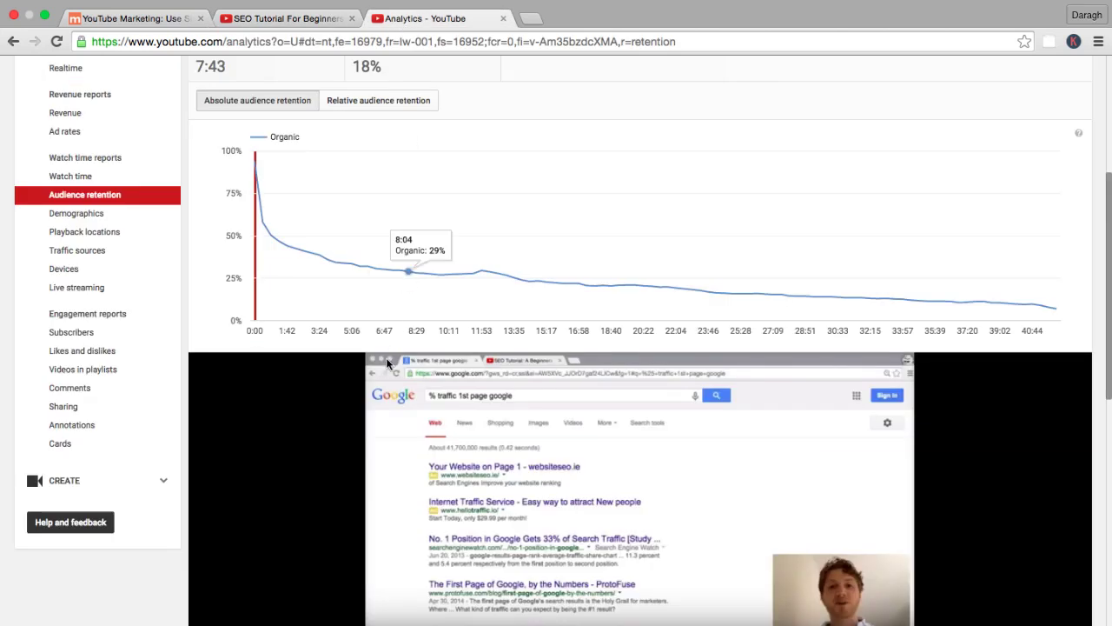
scroll(386, 357, down, 3)
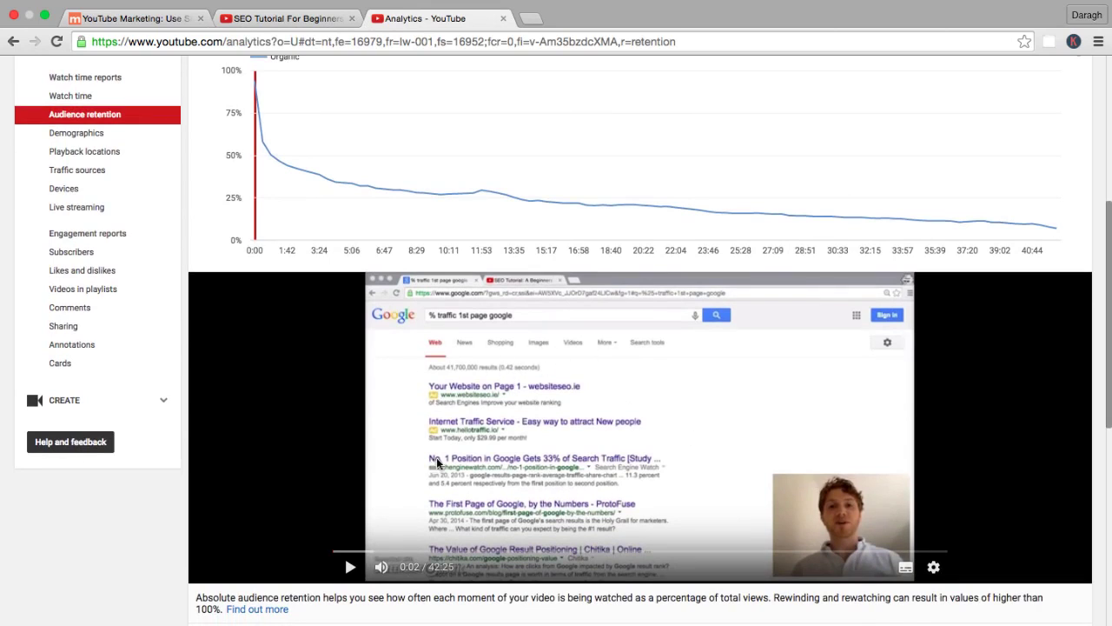
click(382, 567)
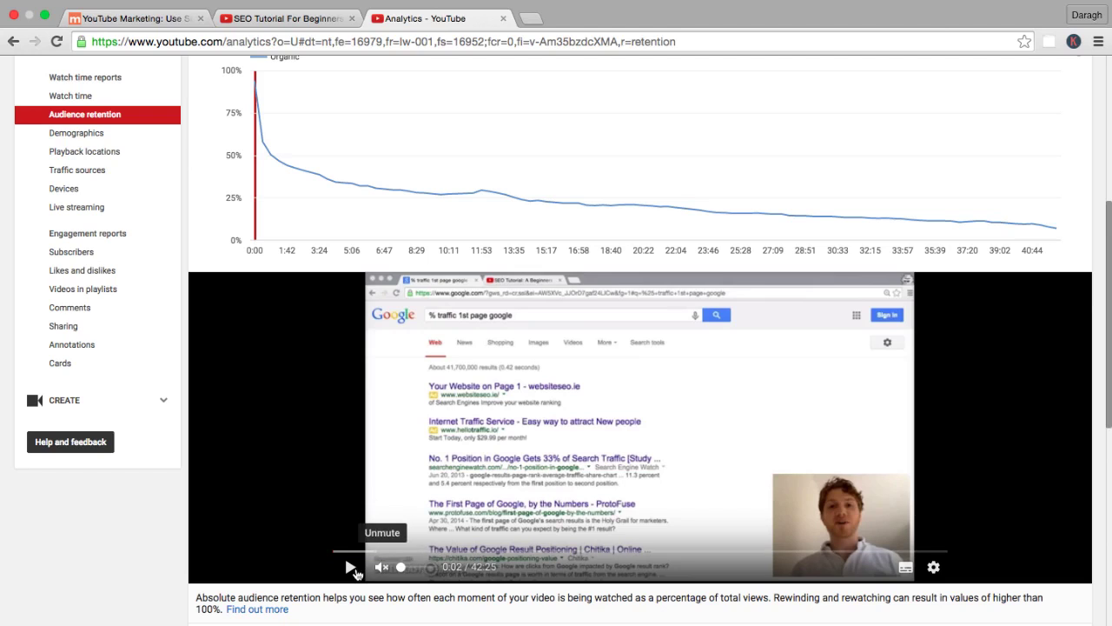
click(418, 472)
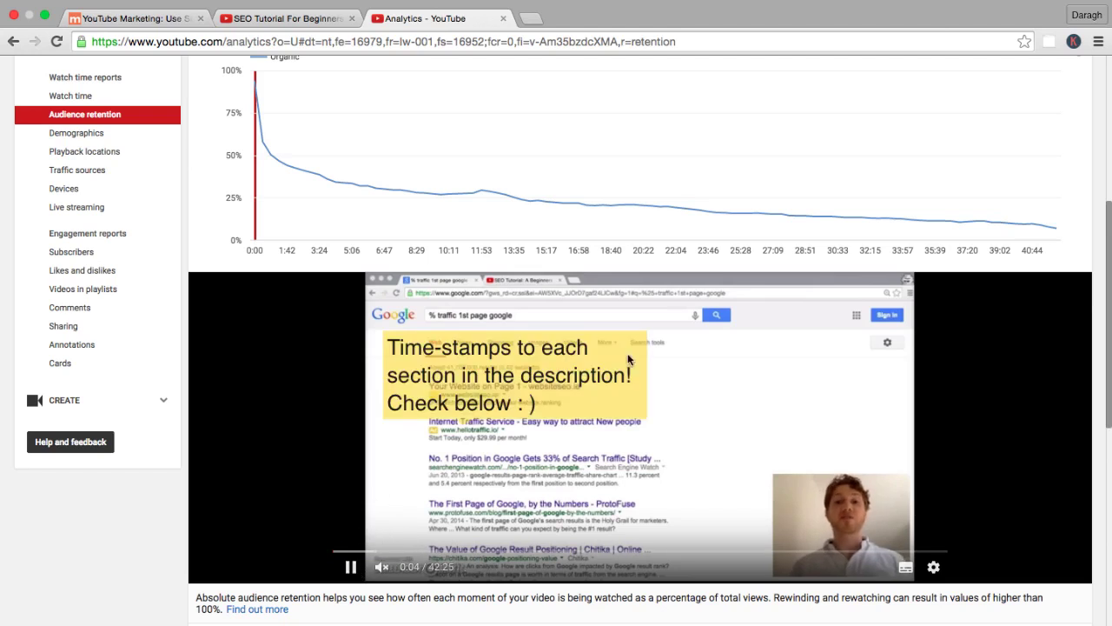
click(359, 553)
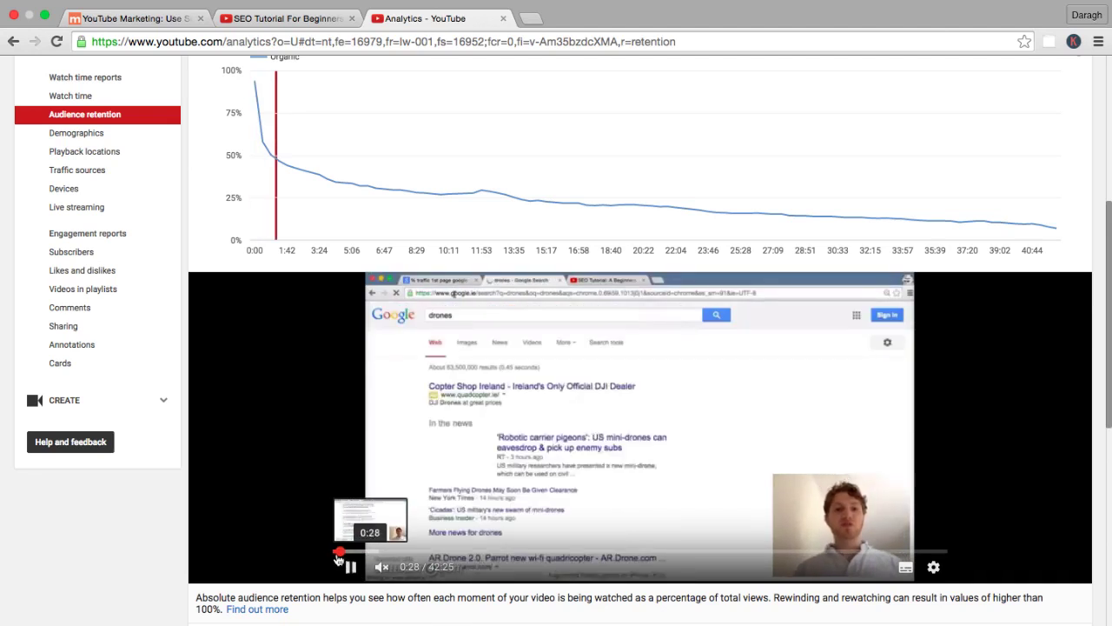
click(340, 553)
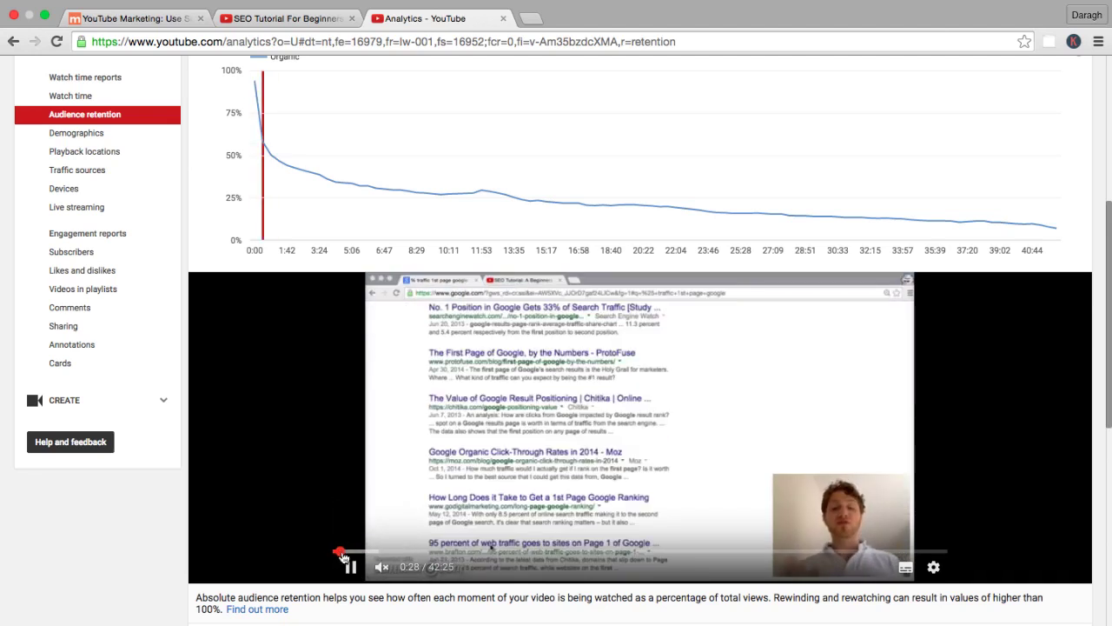
click(351, 567)
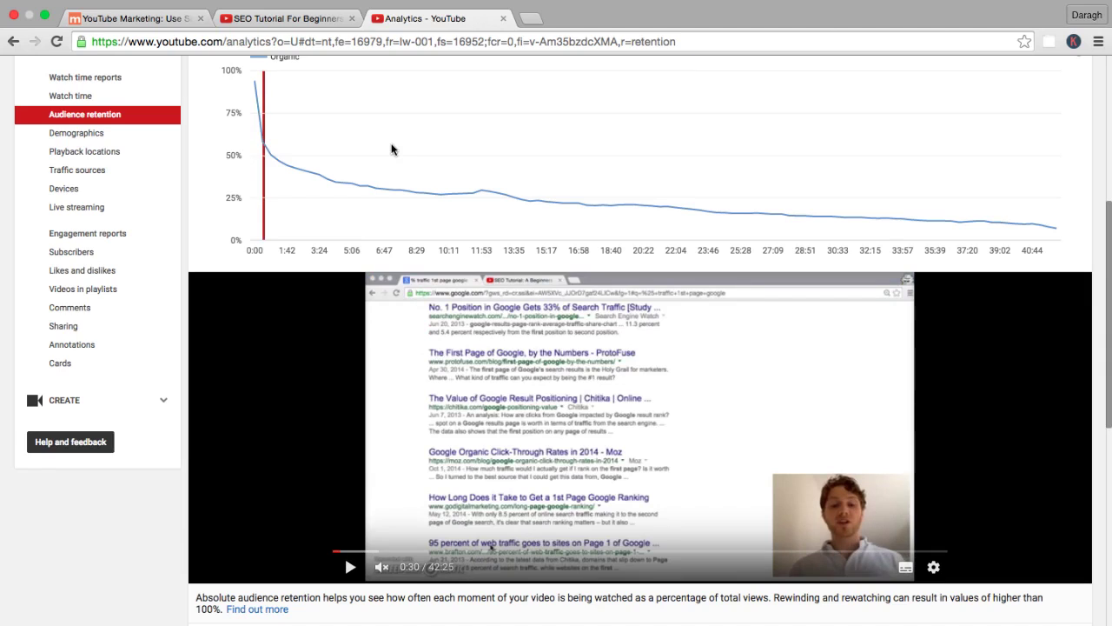
scroll(306, 139, up, 5)
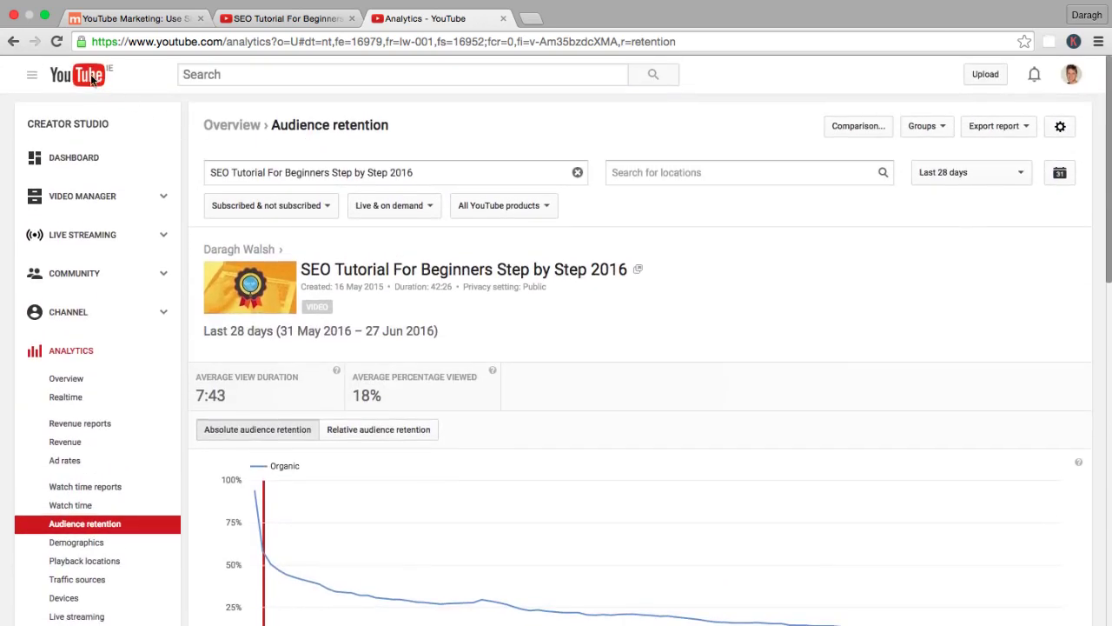
- Leave analytics for the YouTube home page, then highlight the article's Problem bullet explanation
click(90, 78)
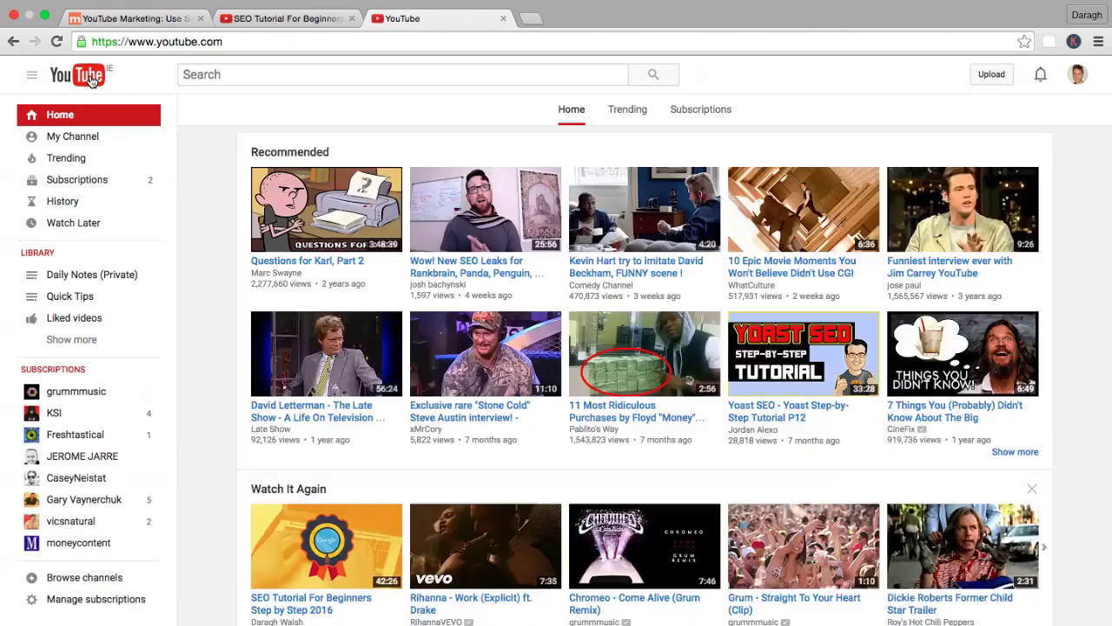
click(105, 26)
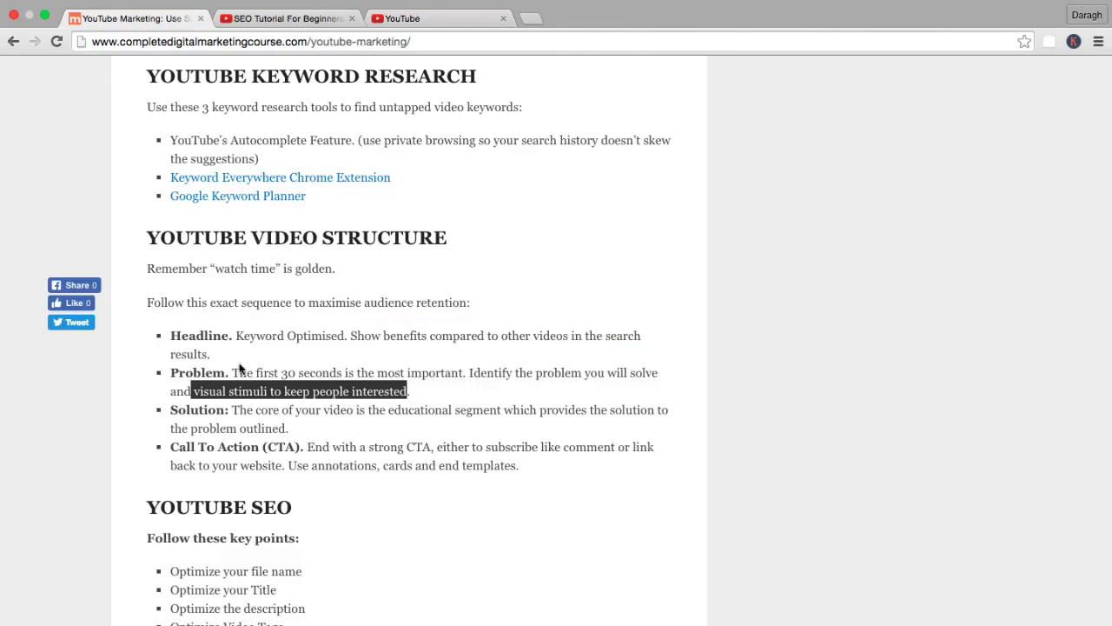
triple_click(417, 397)
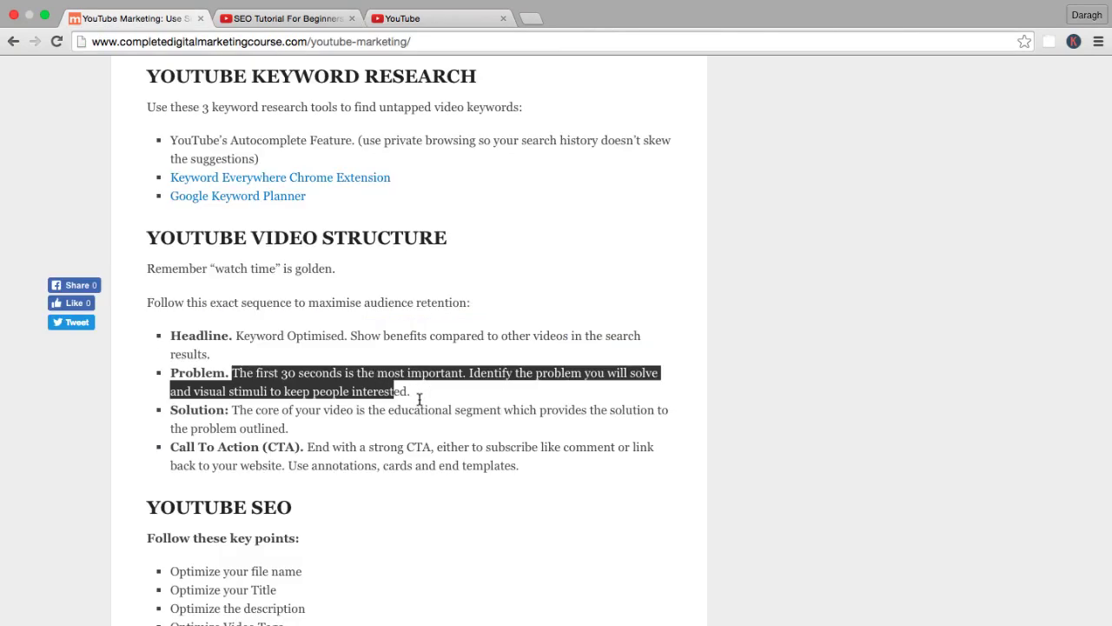
click(418, 398)
- Highlight the Solution bullet's explanation through 'outlined', then bring up the SEO Tutorial video page
scroll(294, 373, down, 2)
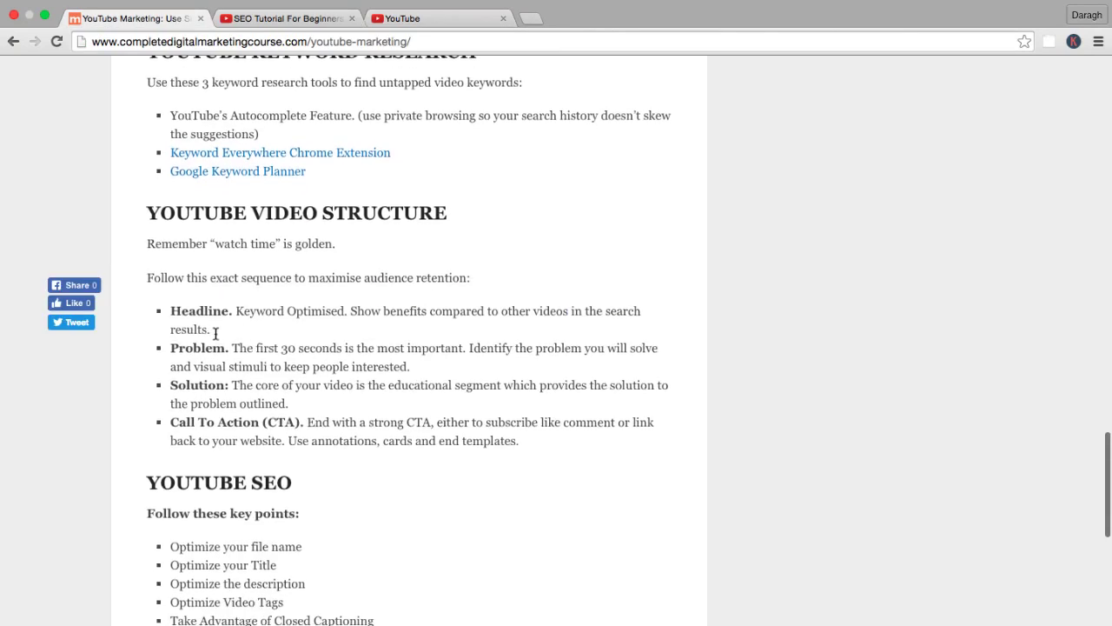
click(232, 374)
shift+click(276, 392)
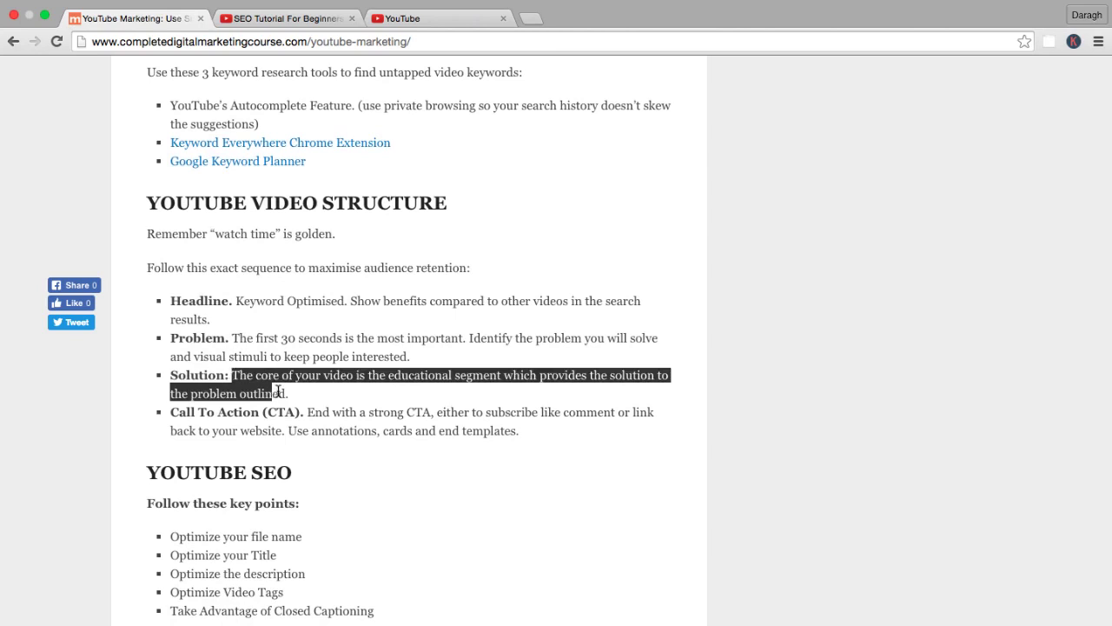
click(411, 378)
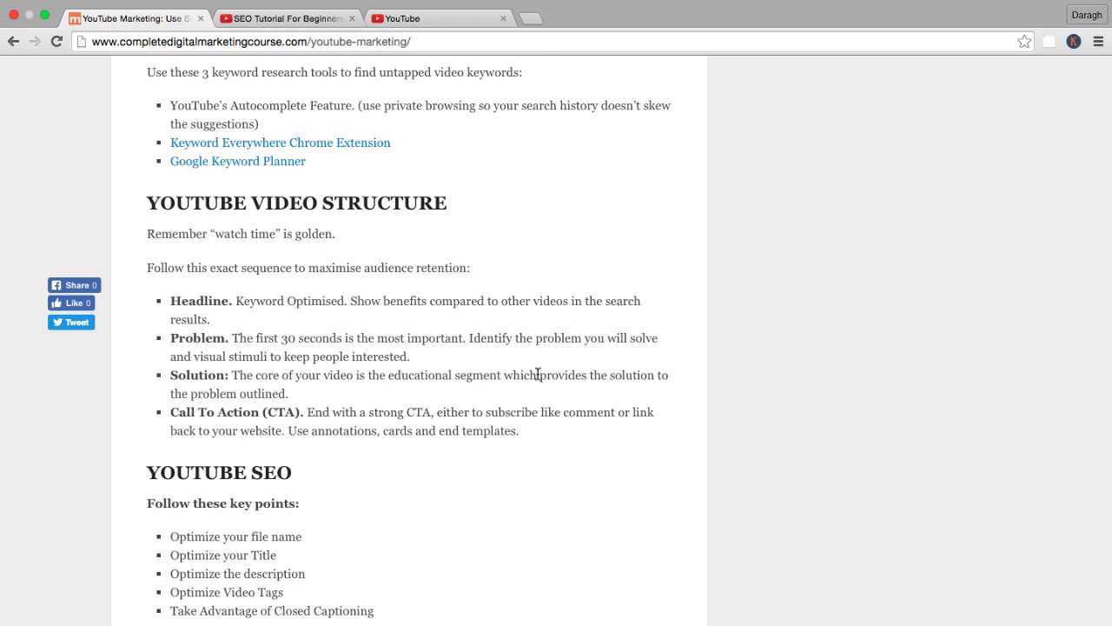
click(286, 393)
shift+click(237, 375)
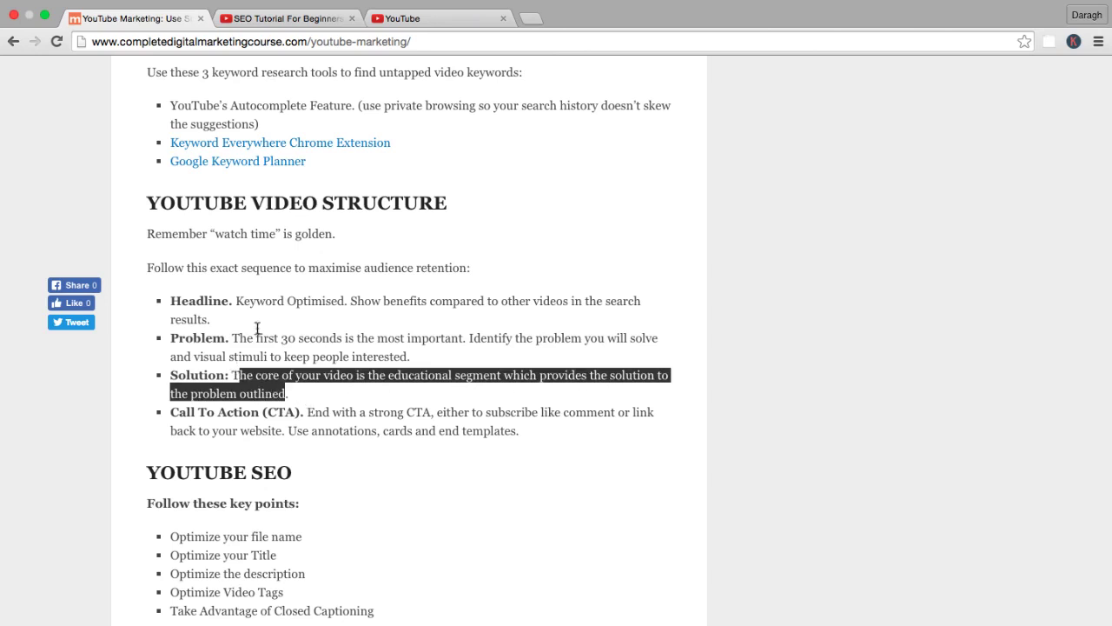
click(325, 18)
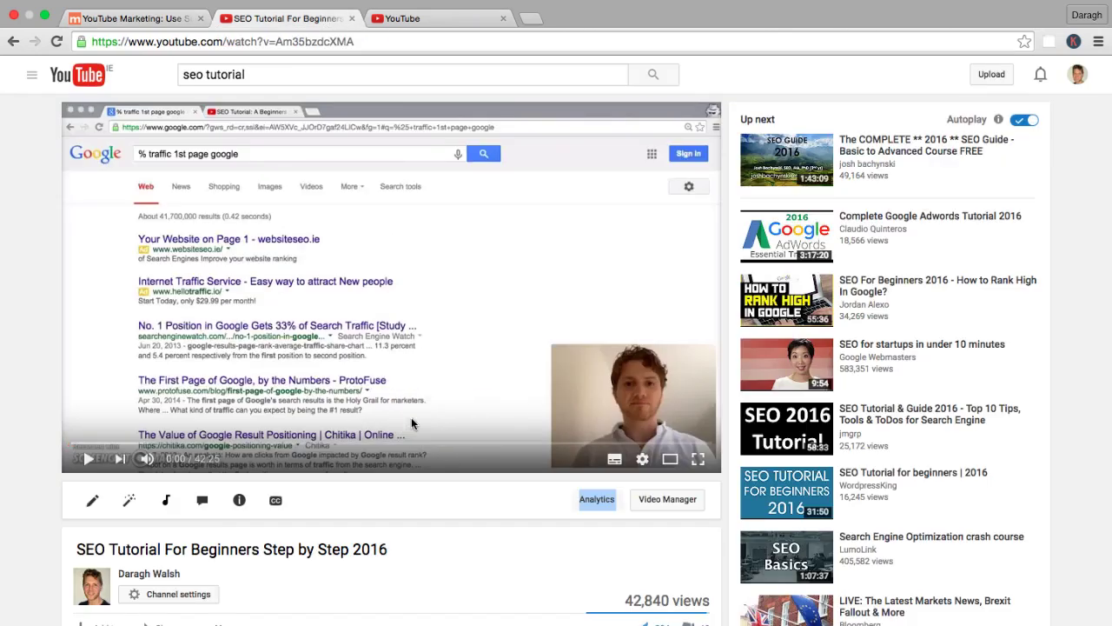
- Search 'how to convert jpg to pdf', play 'Convert JPEG to PDF 2015', and pause at 0:01
click(257, 78)
text(how to con)
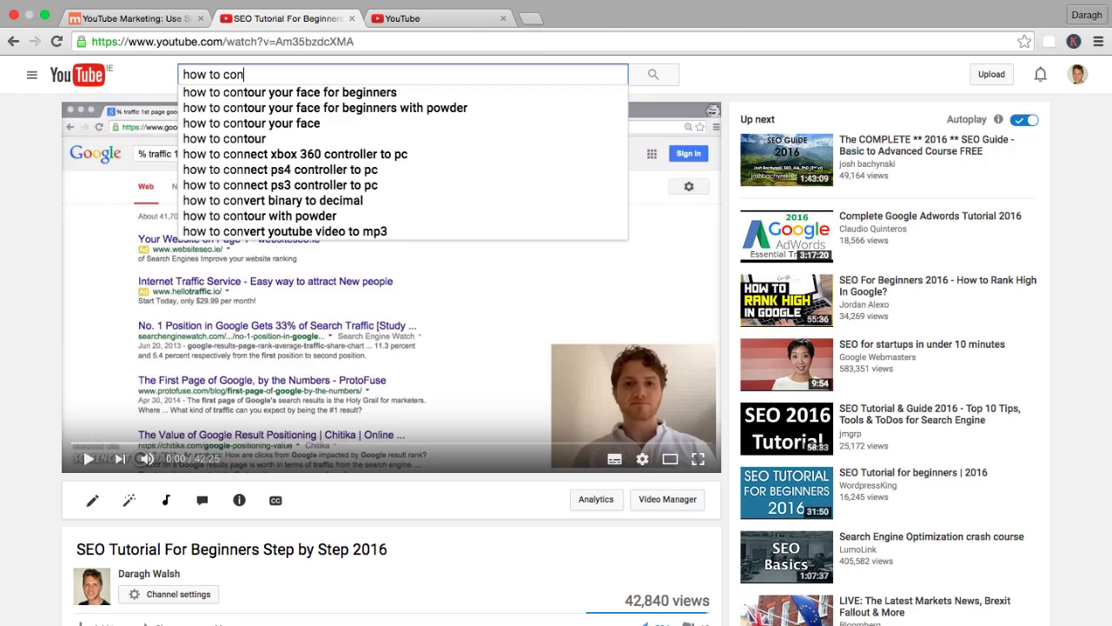
text(vert)
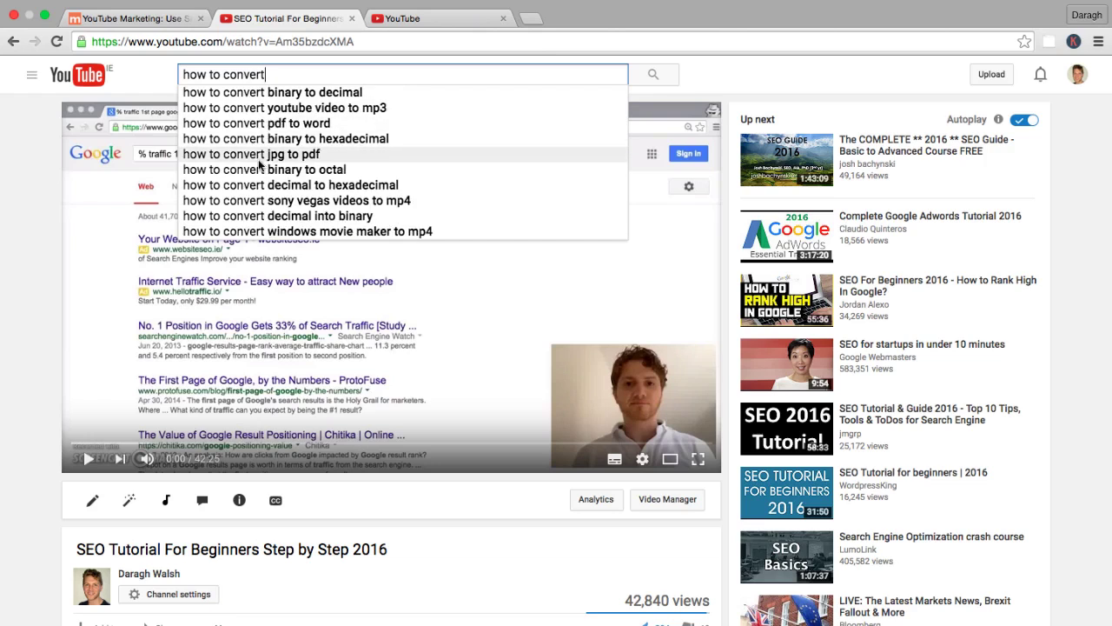
click(259, 160)
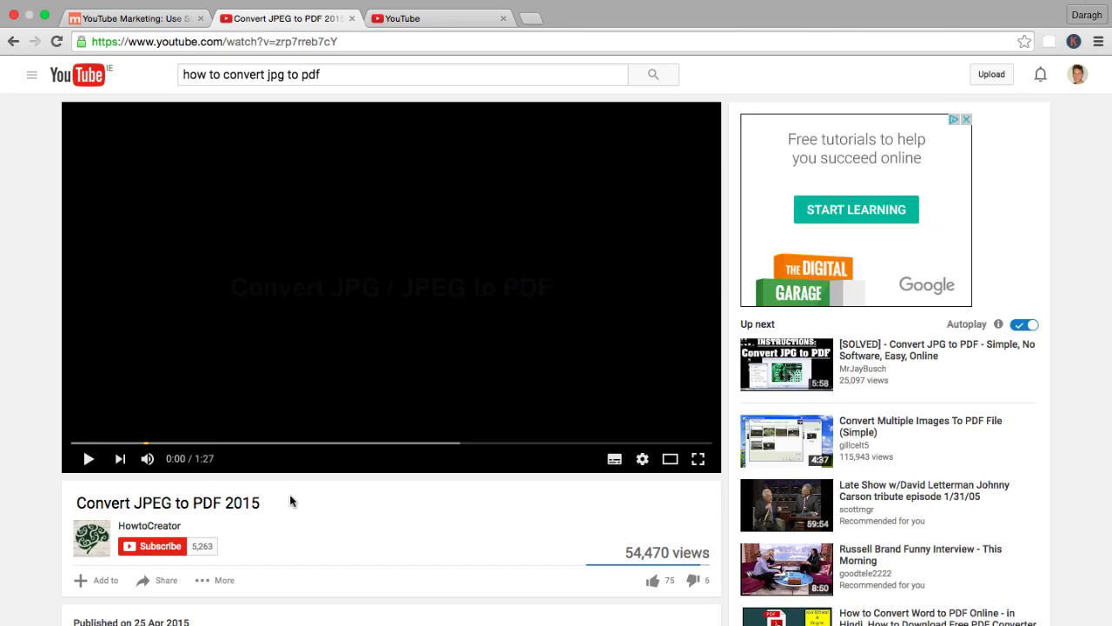
click(87, 459)
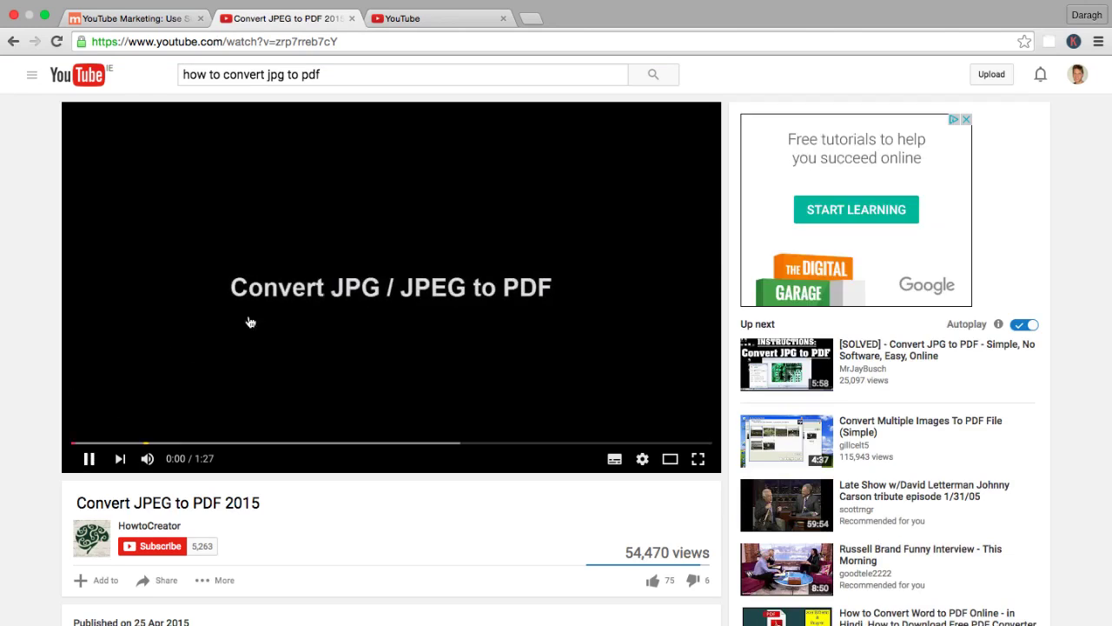
click(525, 288)
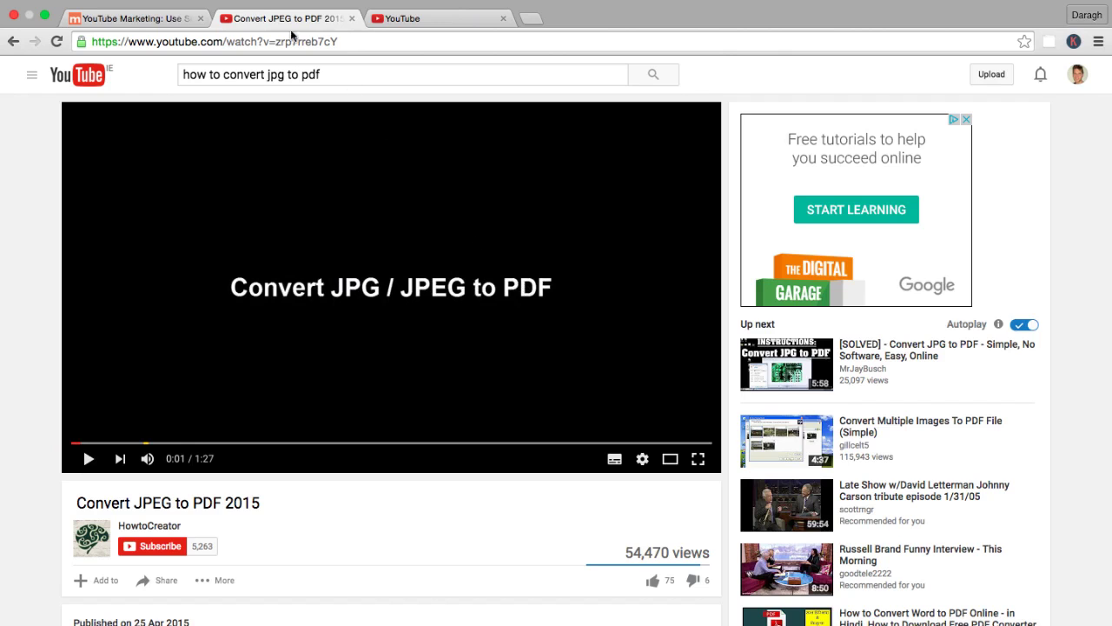
- On the YouTube Marketing article, highlight the 'Call To Action (CTA)' heading and 'End with a strong CTA'
click(119, 18)
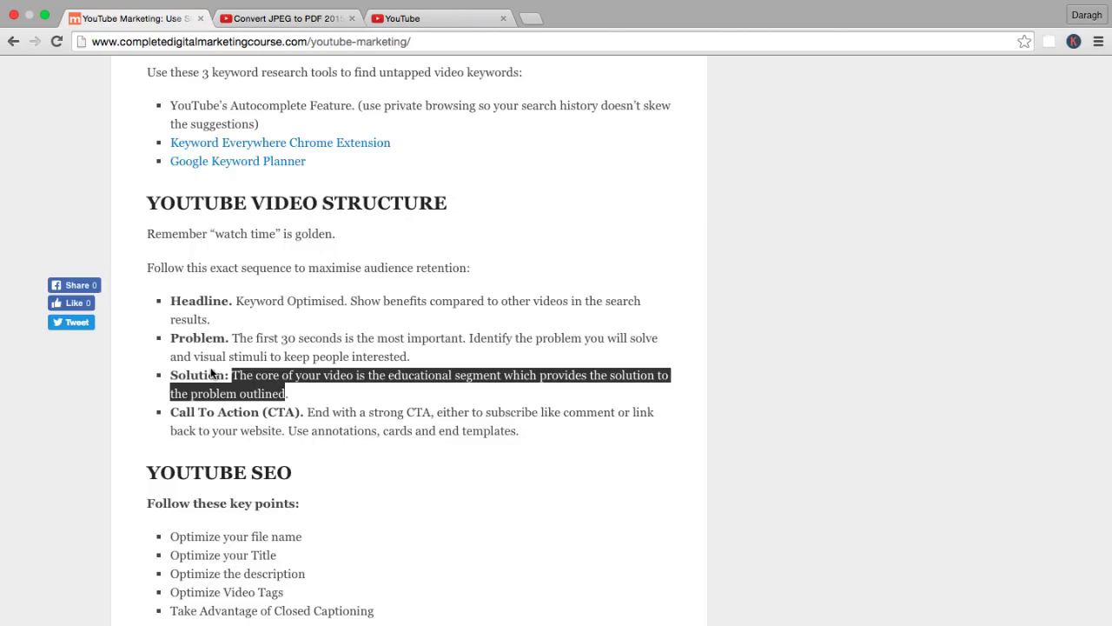
click(299, 402)
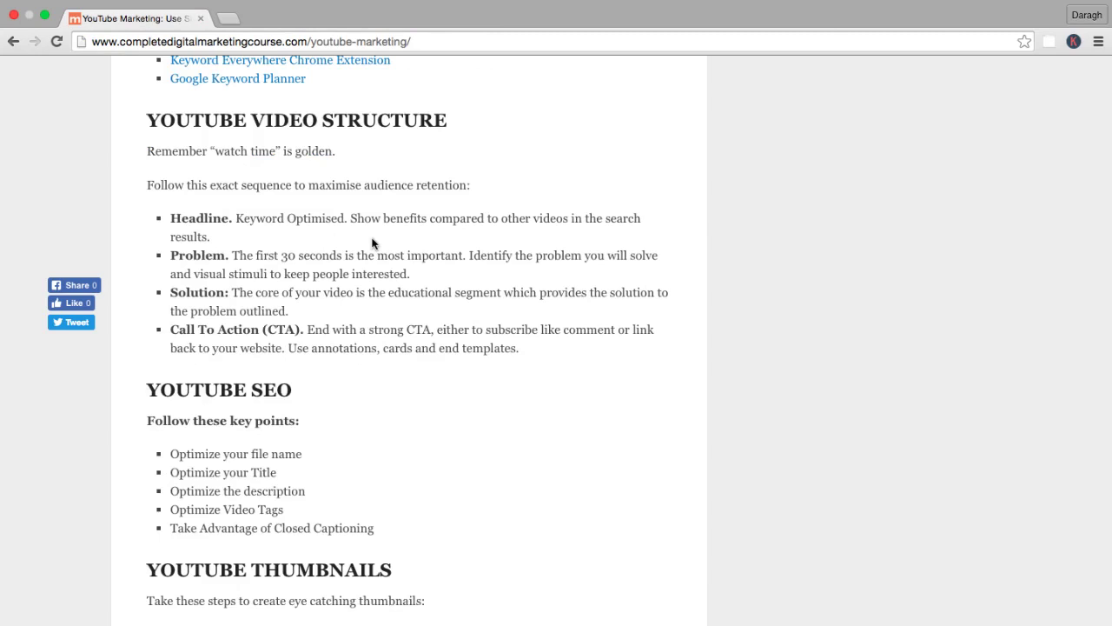
drag(174, 331, 303, 323)
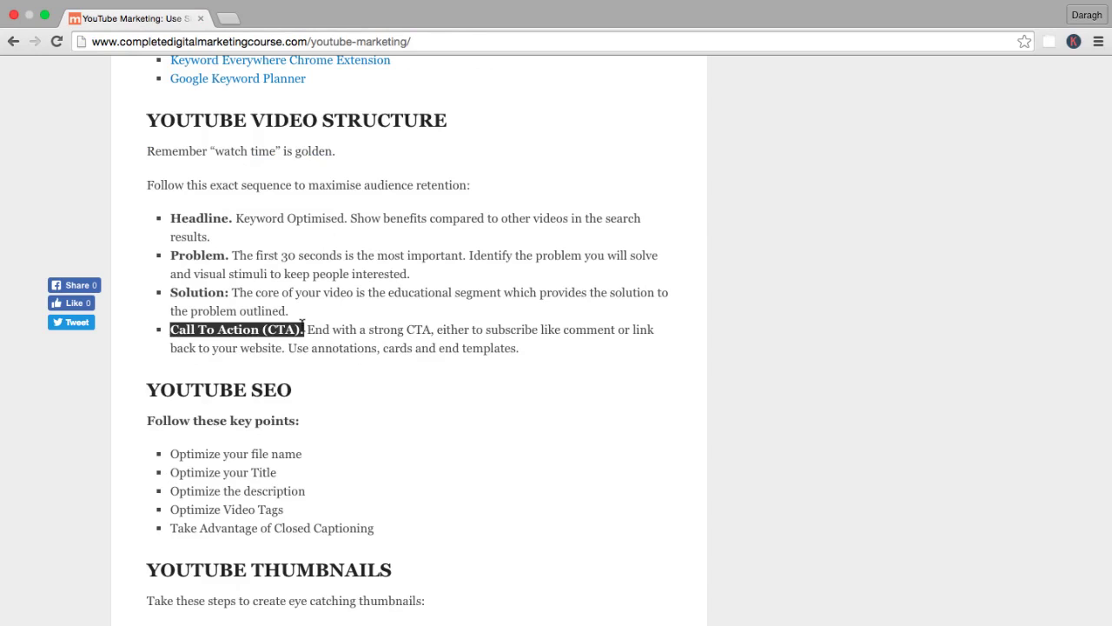
click(323, 328)
drag(307, 329, 437, 331)
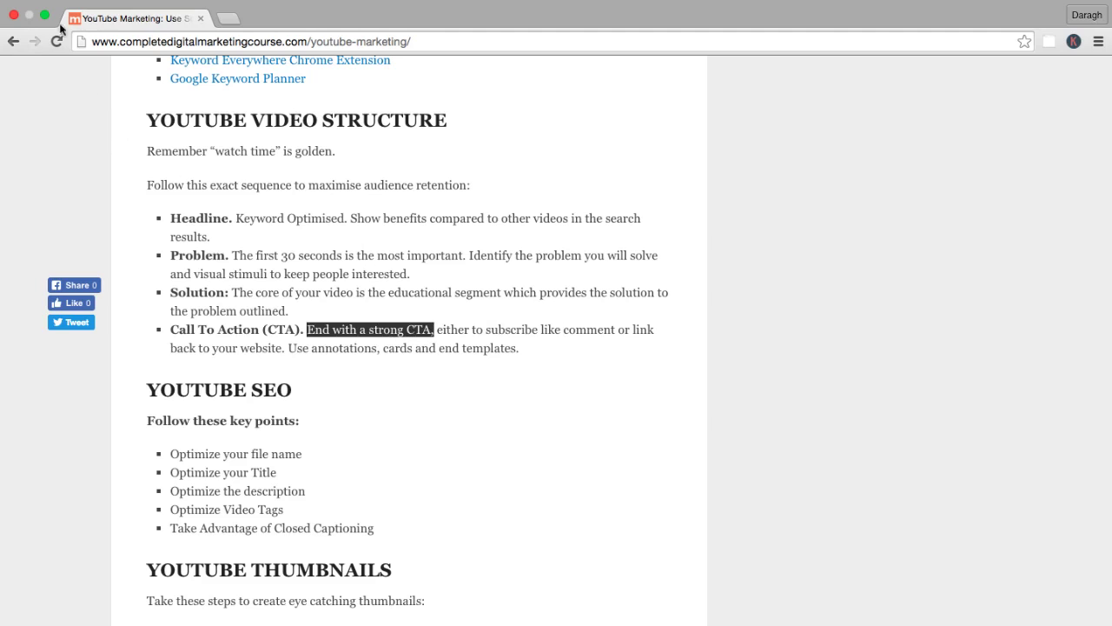
click(243, 343)
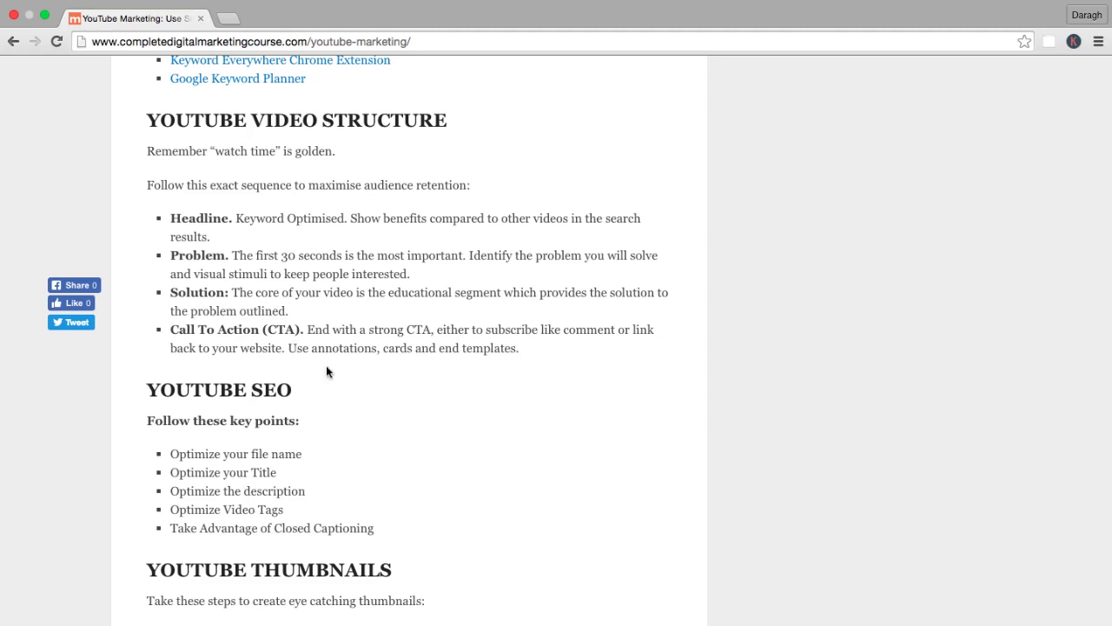
- Highlight 'Use annotations, cards and end templates', then take Chrome out of full screen
drag(289, 347, 516, 349)
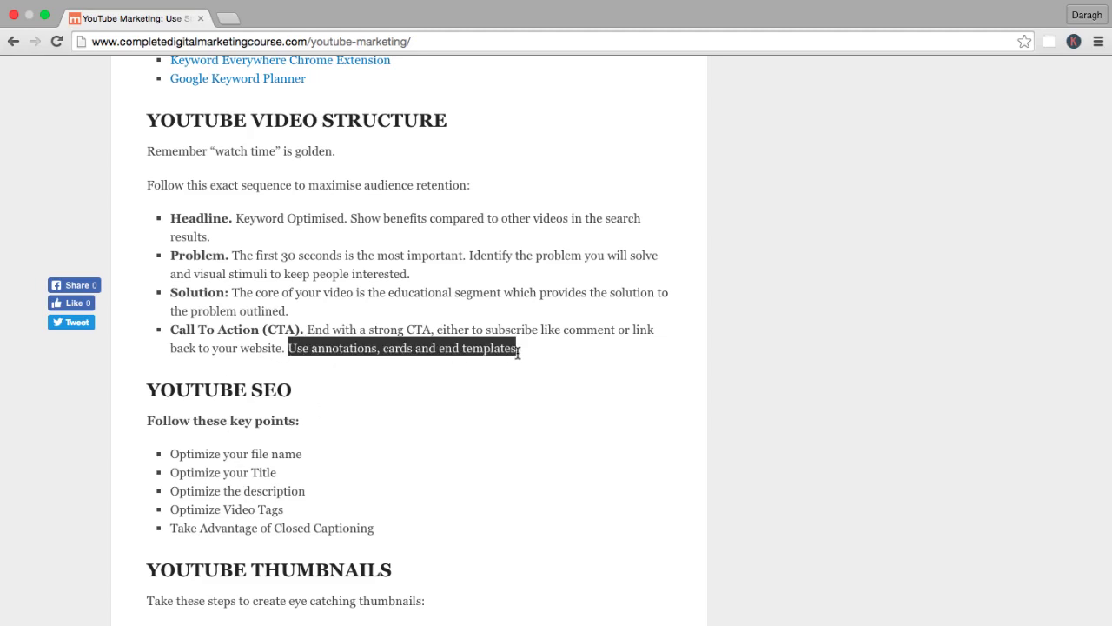
click(518, 353)
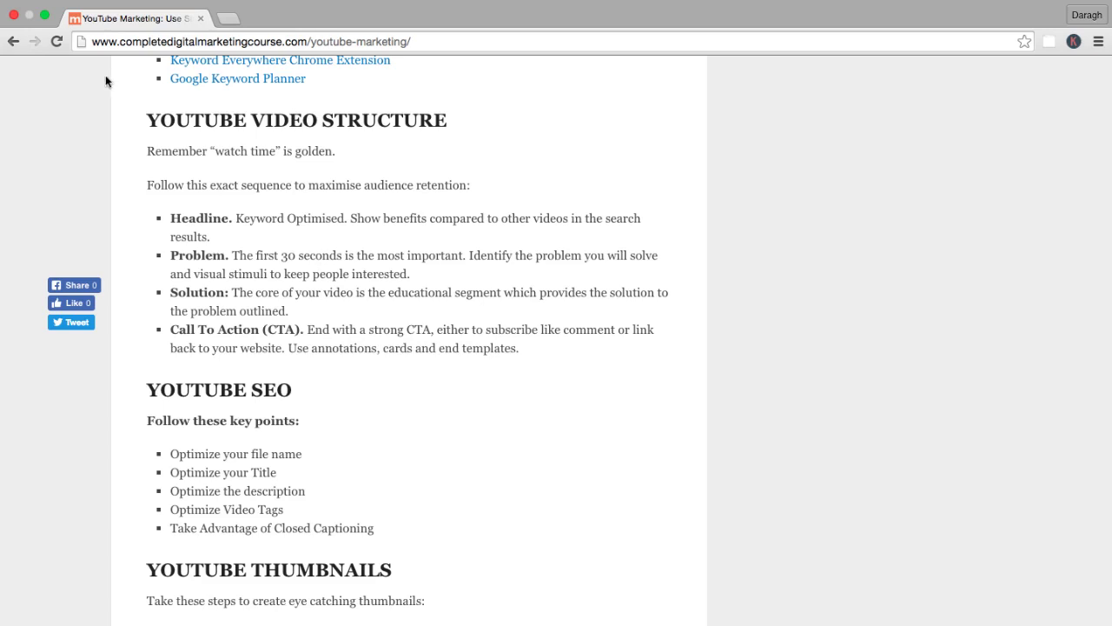
click(45, 17)
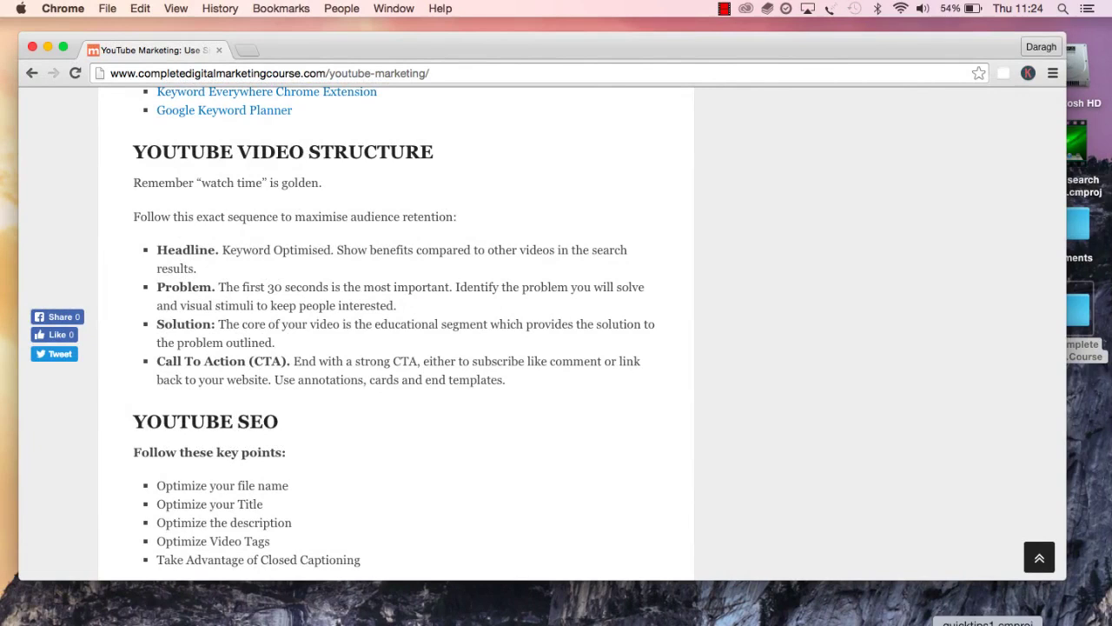
key(super+Tab)
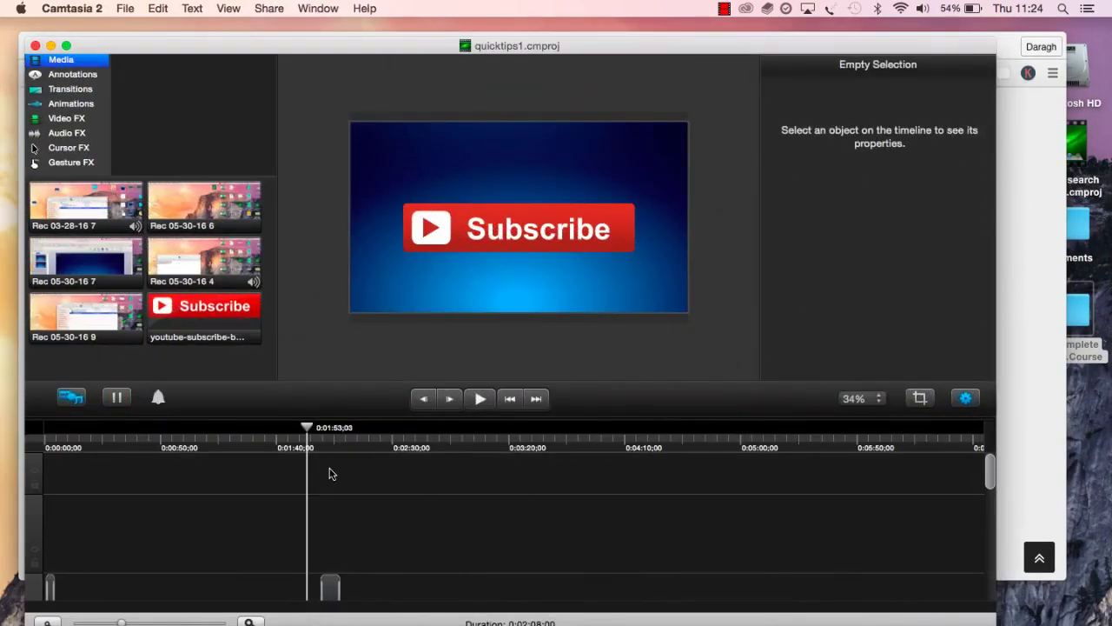
scroll(276, 473, down, 5)
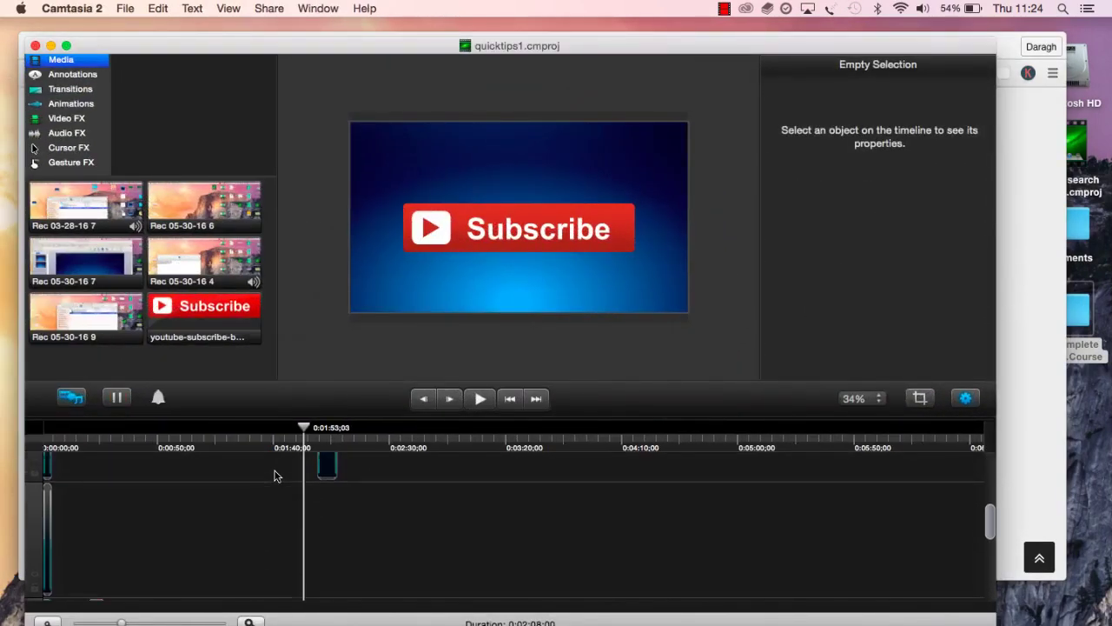
scroll(275, 473, down, 5)
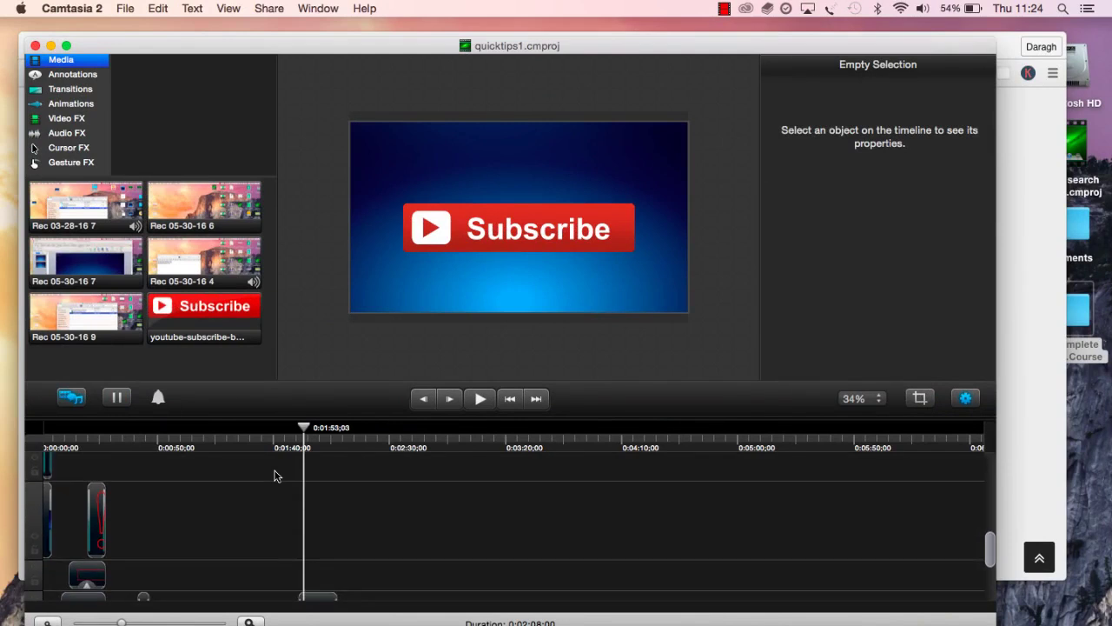
mouse_move(303, 428)
mouse_down()
mouse_move(293, 428)
mouse_move(315, 432)
mouse_up()
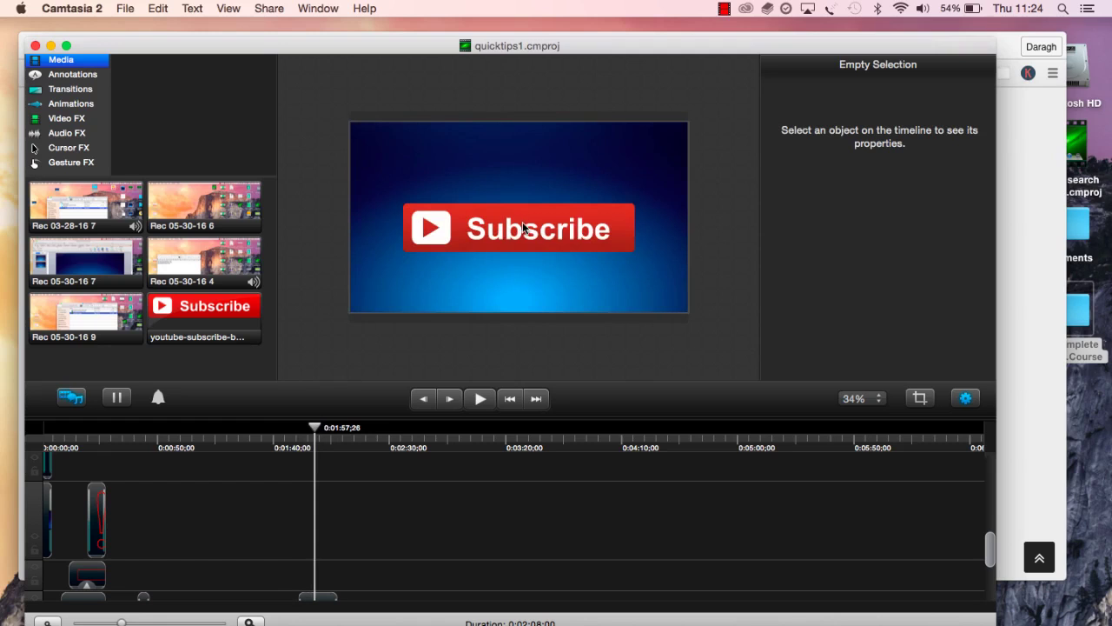
key(super+0)
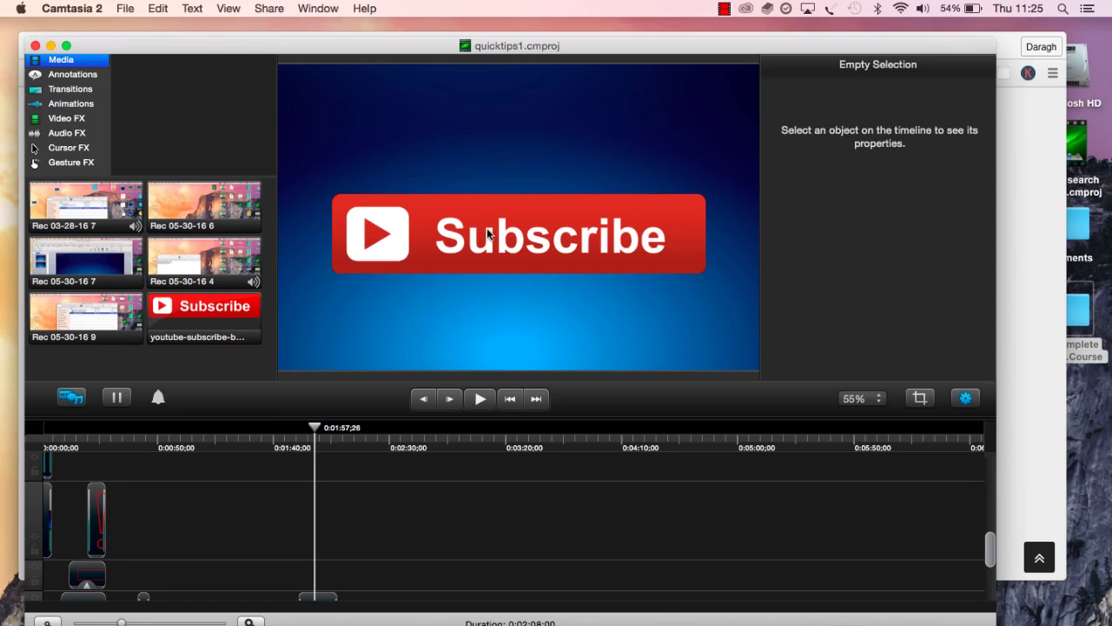
- Search Google Images for 'subscriber button youtube' in a new tab, then bring Camtasia forward
key(super+Tab)
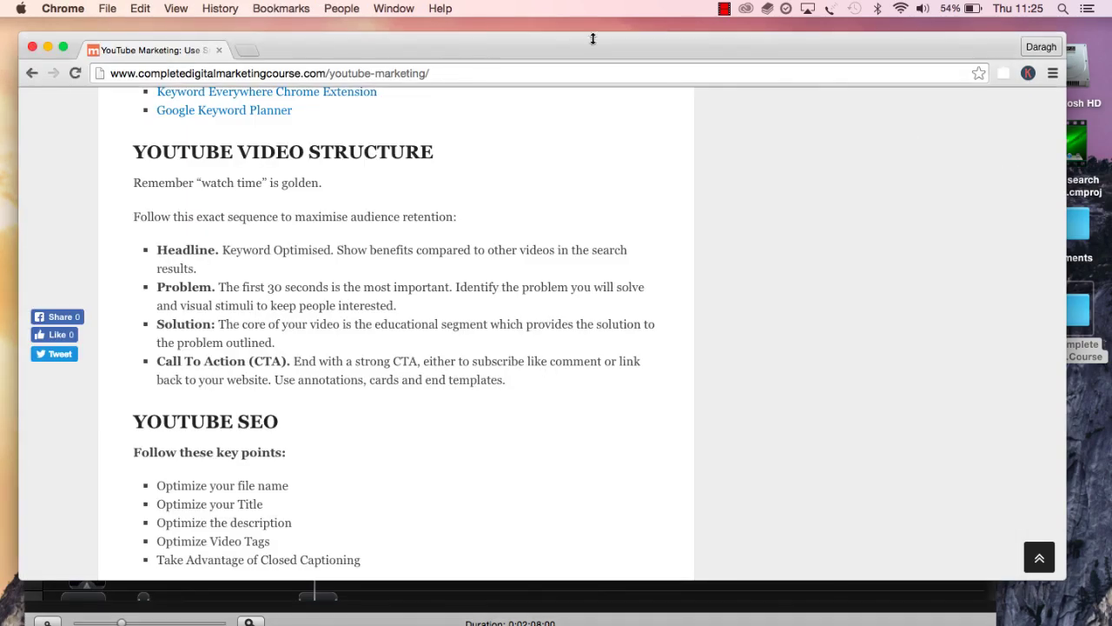
click(244, 49)
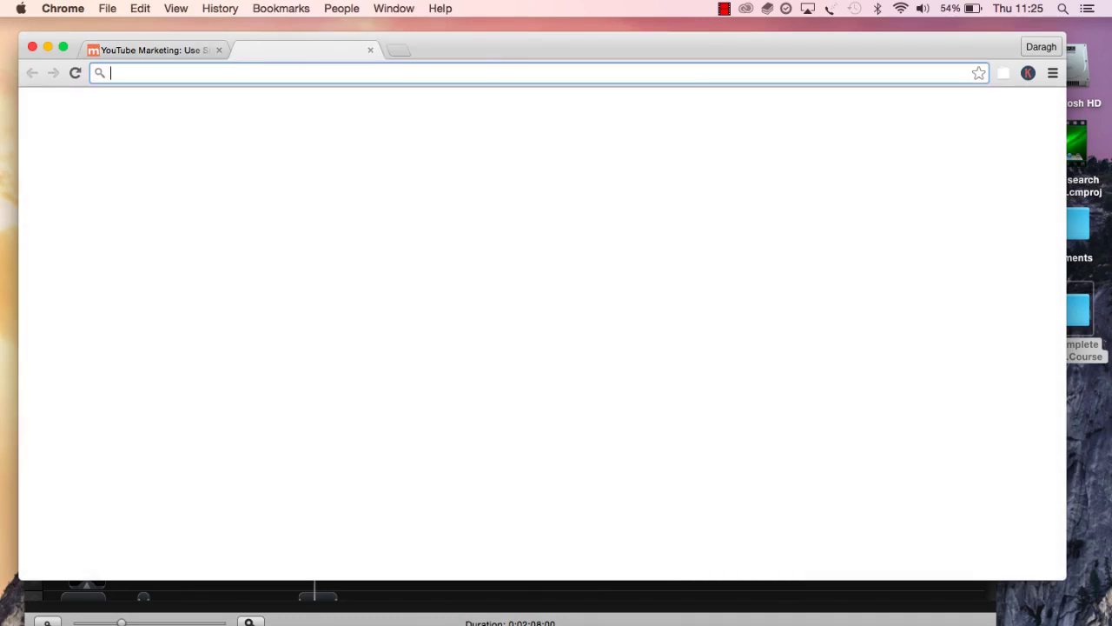
text(subscriber )
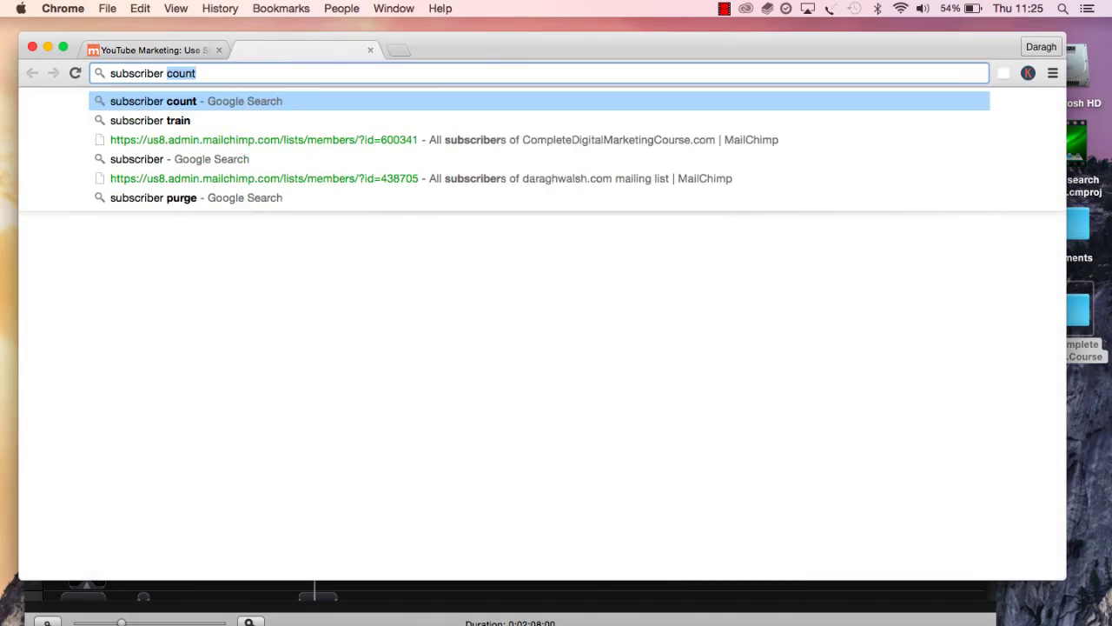
text(button youtube)
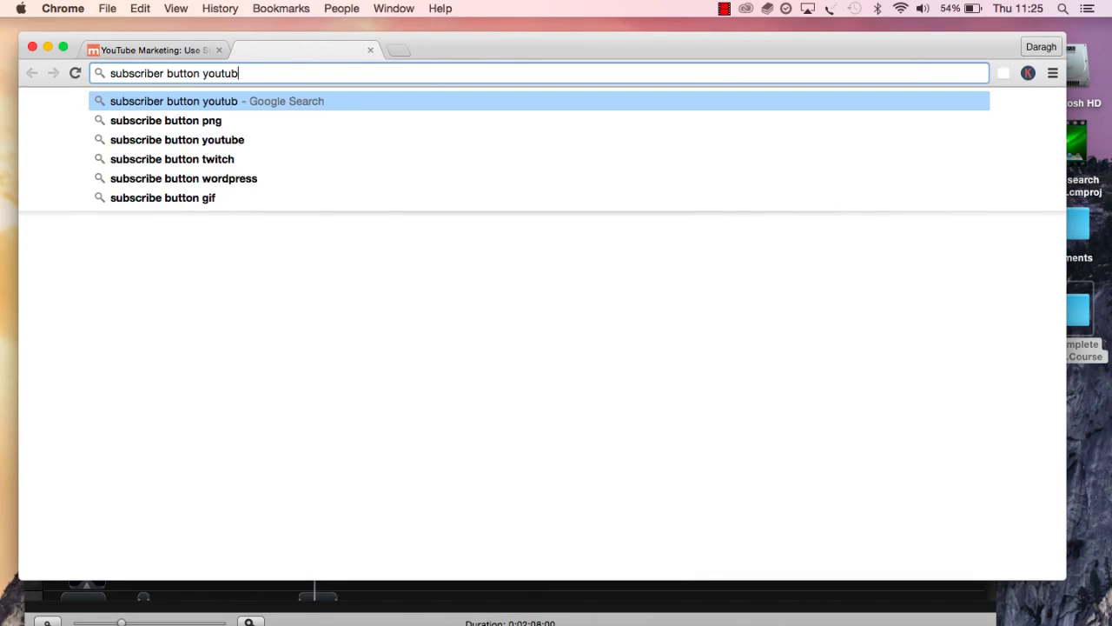
key(Return)
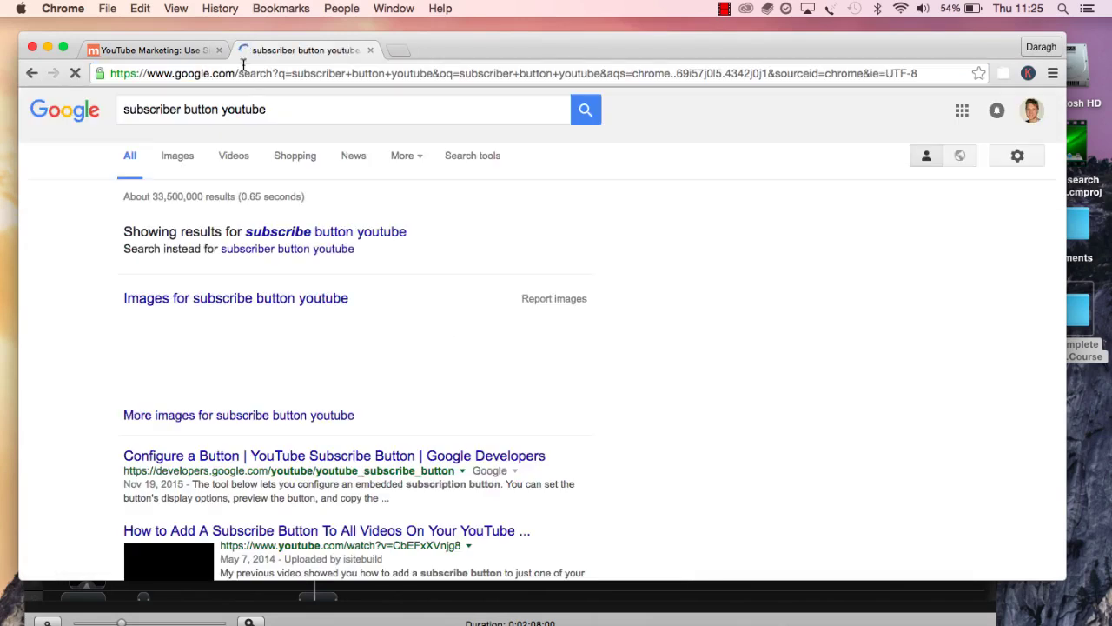
click(184, 160)
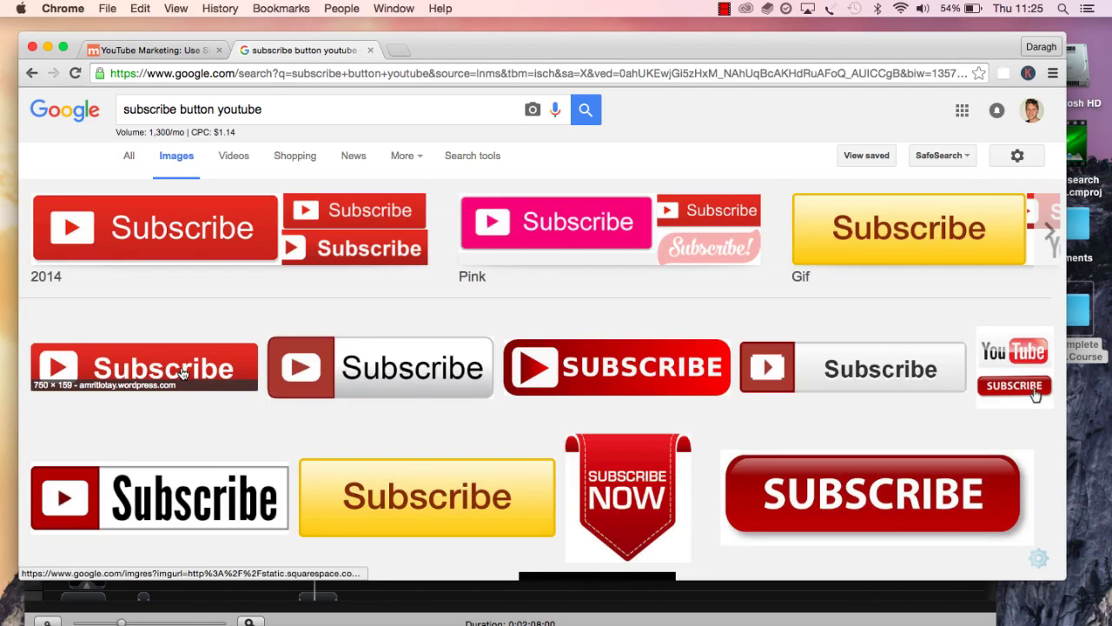
click(569, 596)
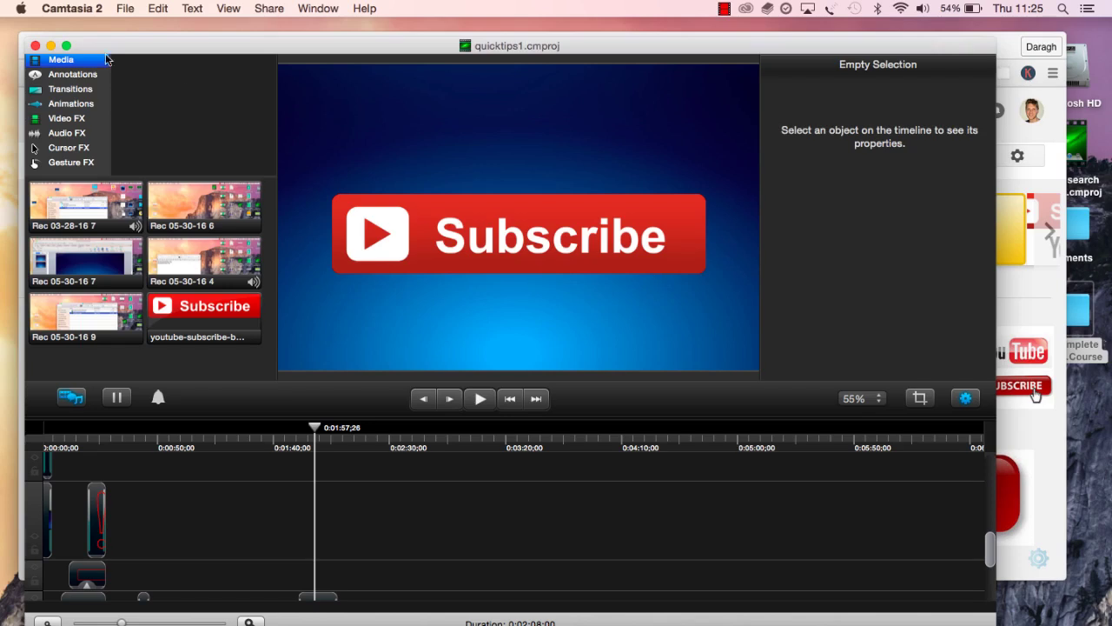
- Minimize Camtasia, show the YouTube Marketing tab full screen, and scroll up to Video Structure
click(51, 46)
click(160, 50)
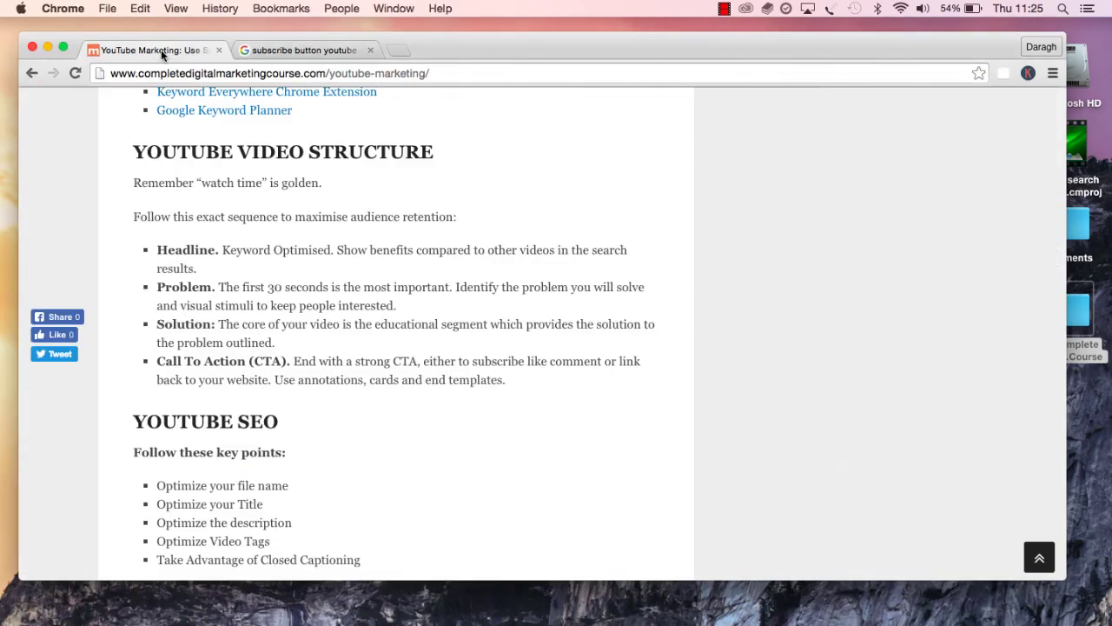
click(63, 46)
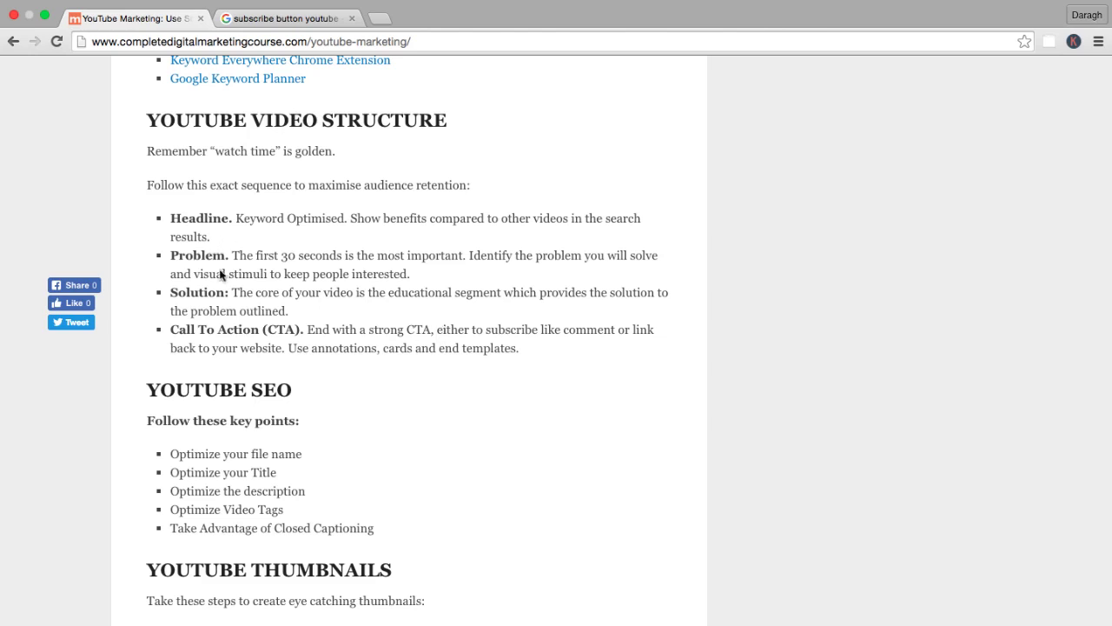
scroll(224, 326, up, 2)
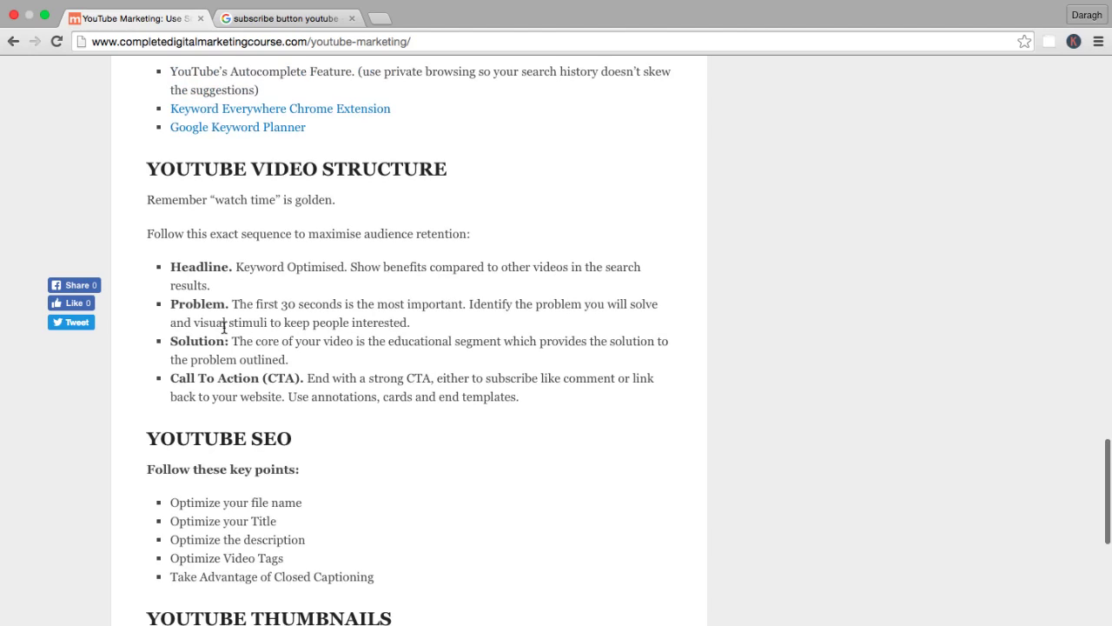
scroll(284, 240, up, 2)
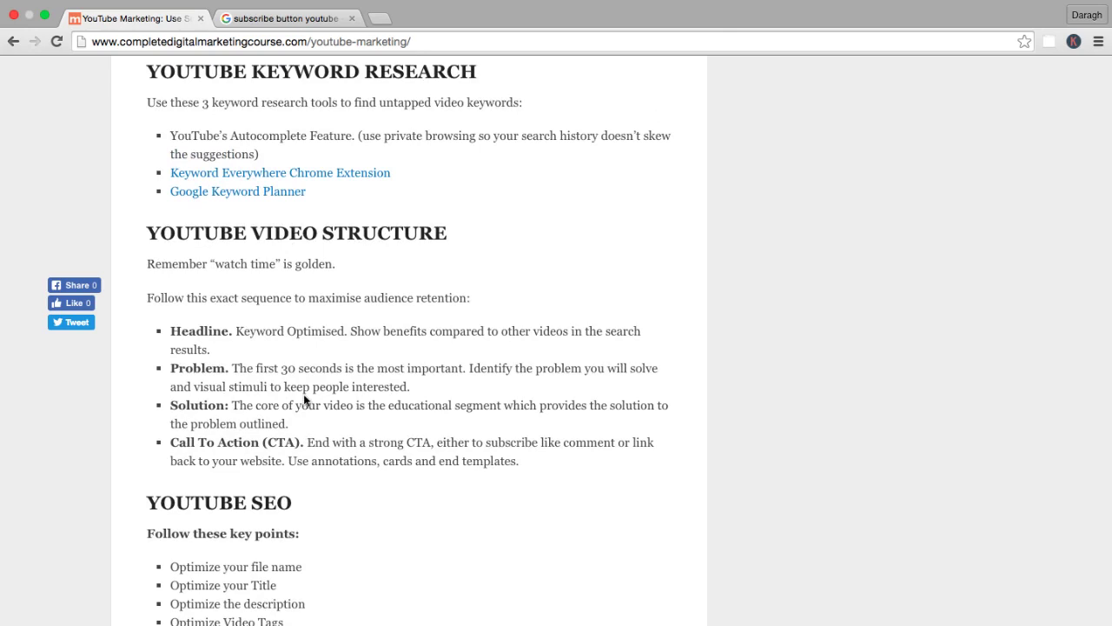
- Search youtube.com for 'seo for beginners' and open 'Lesson 1 - Beginners SEO Tutorial Course - Getting Started'
click(283, 18)
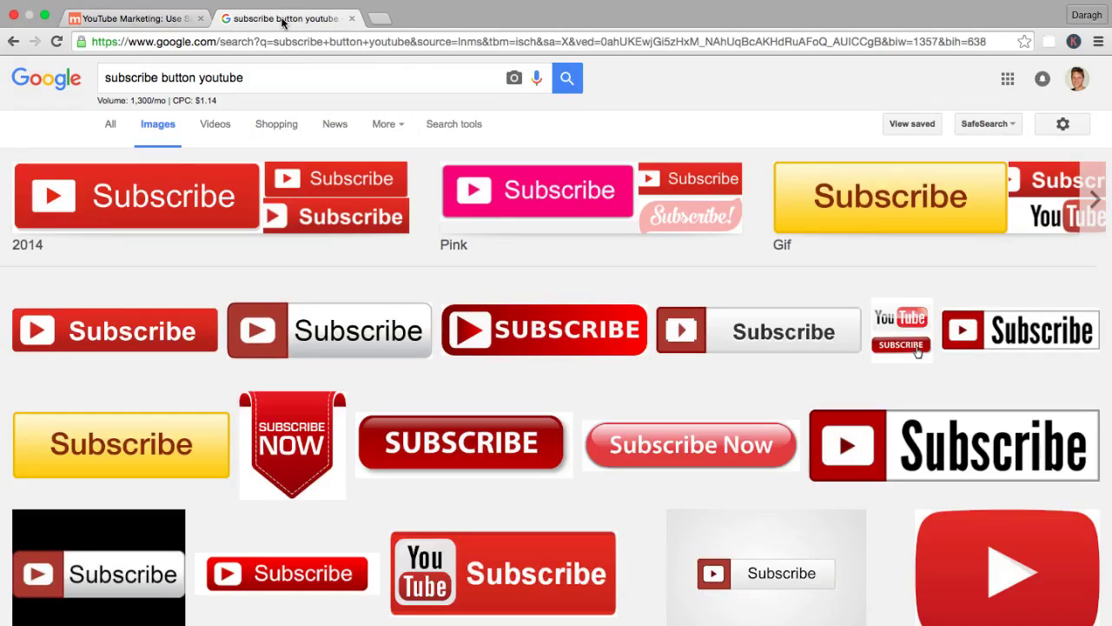
click(266, 40)
text(youtube.com)
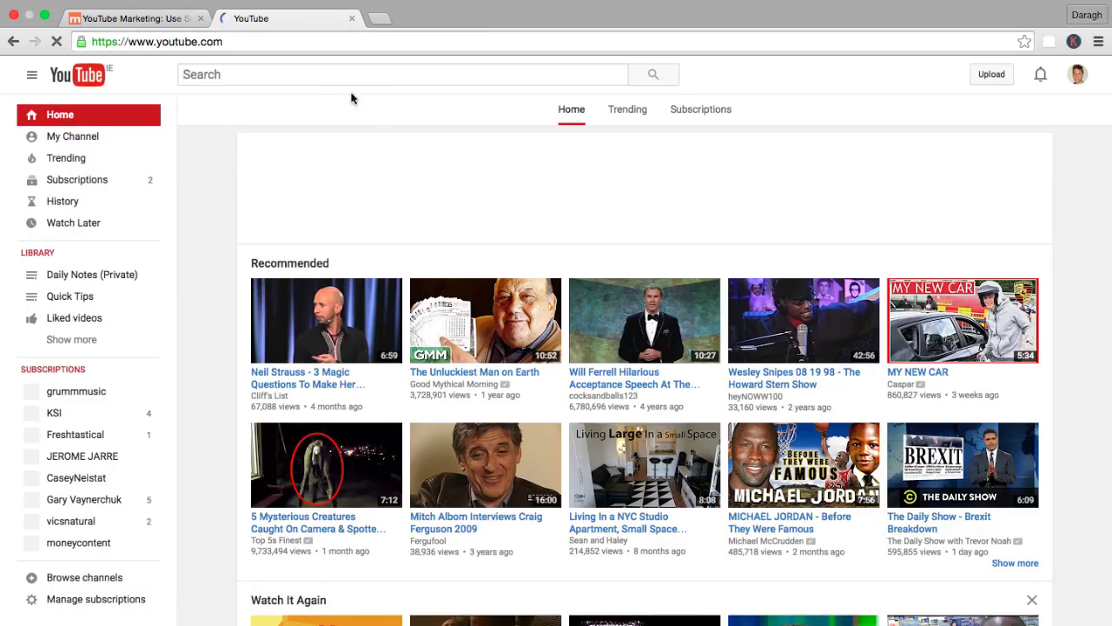
text(s)
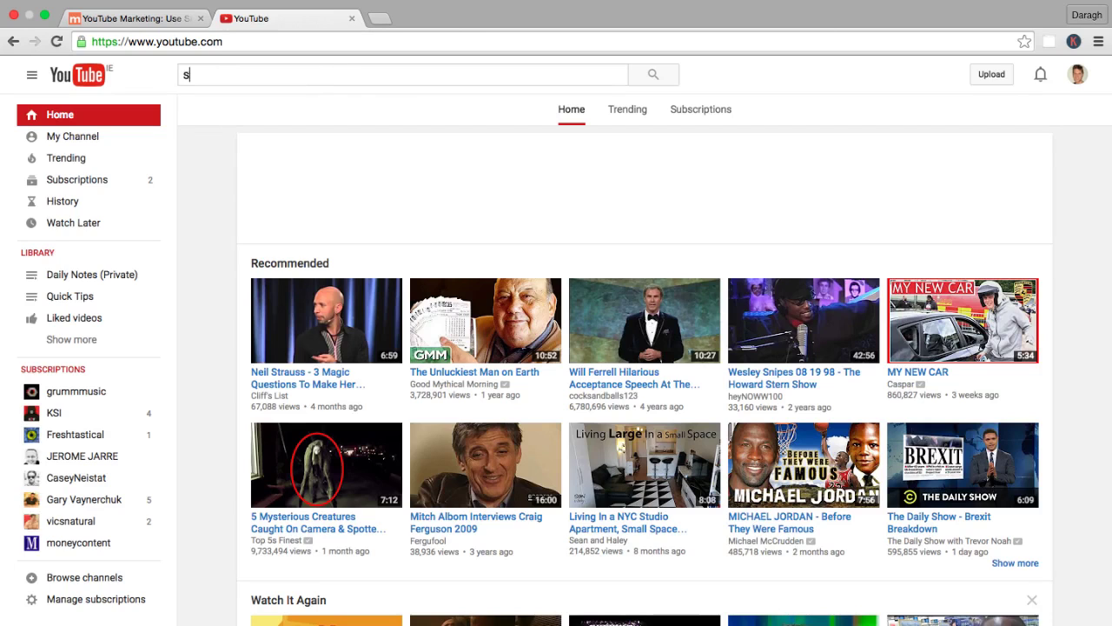
text(eo for)
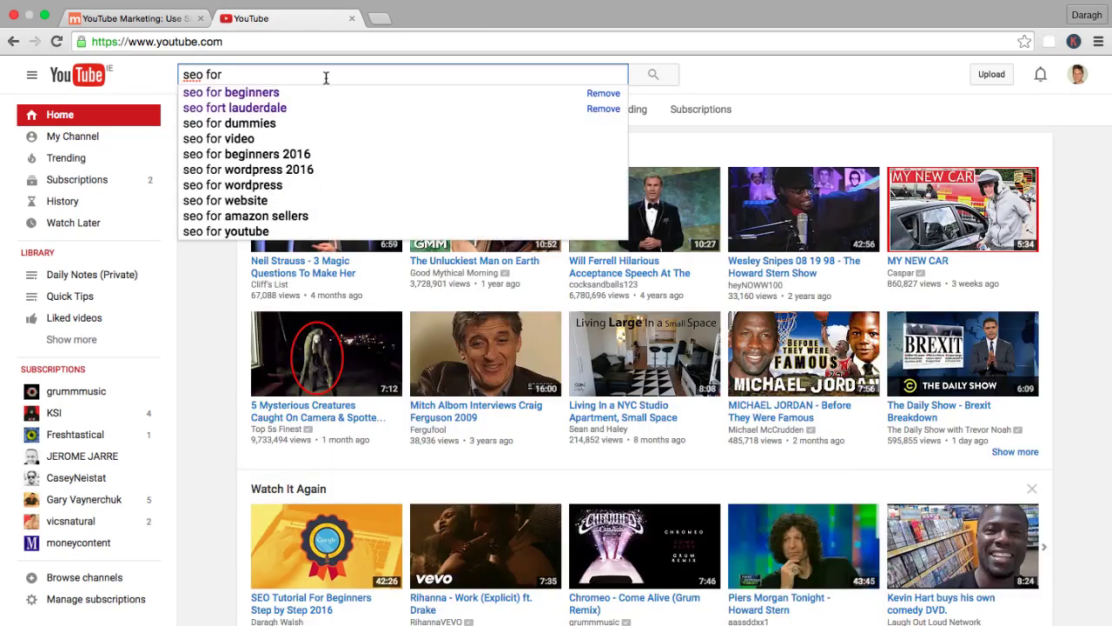
click(310, 94)
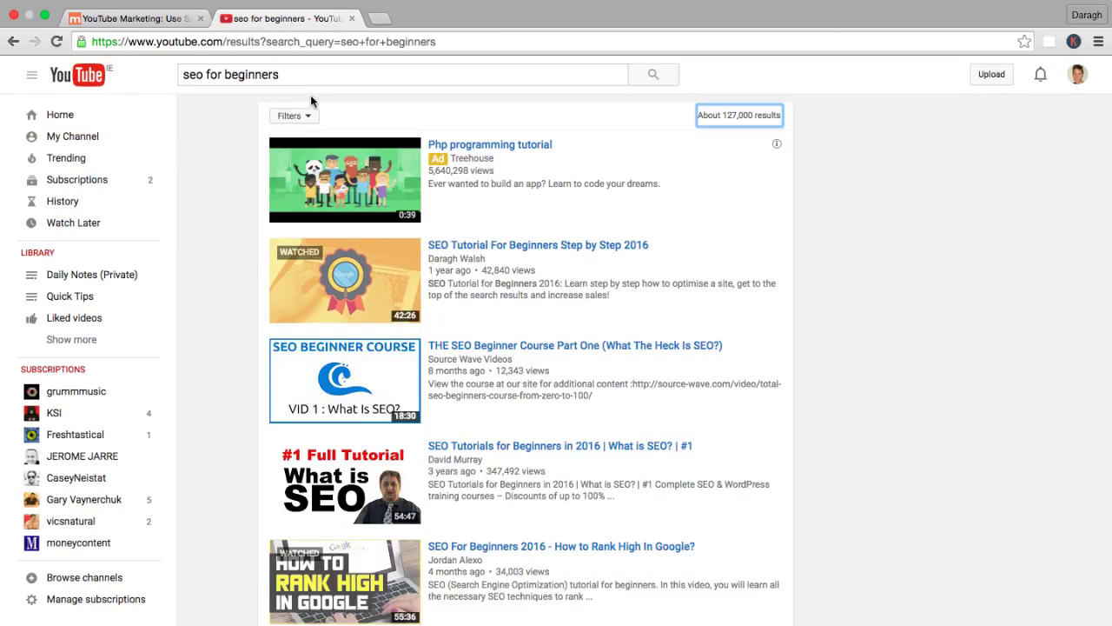
scroll(399, 285, down, 12)
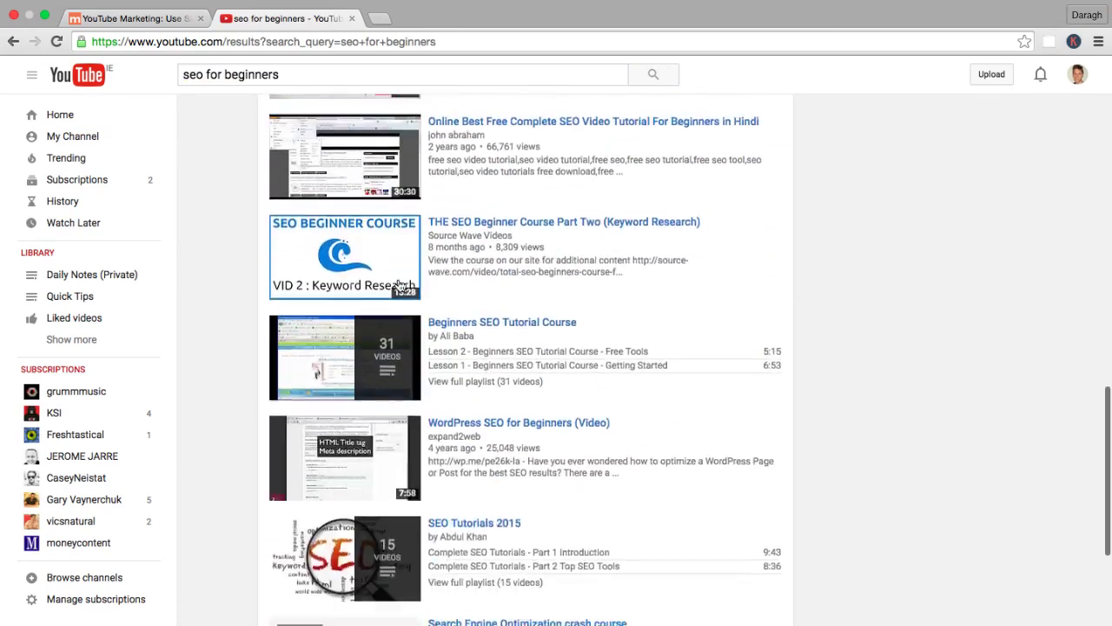
scroll(399, 285, down, 5)
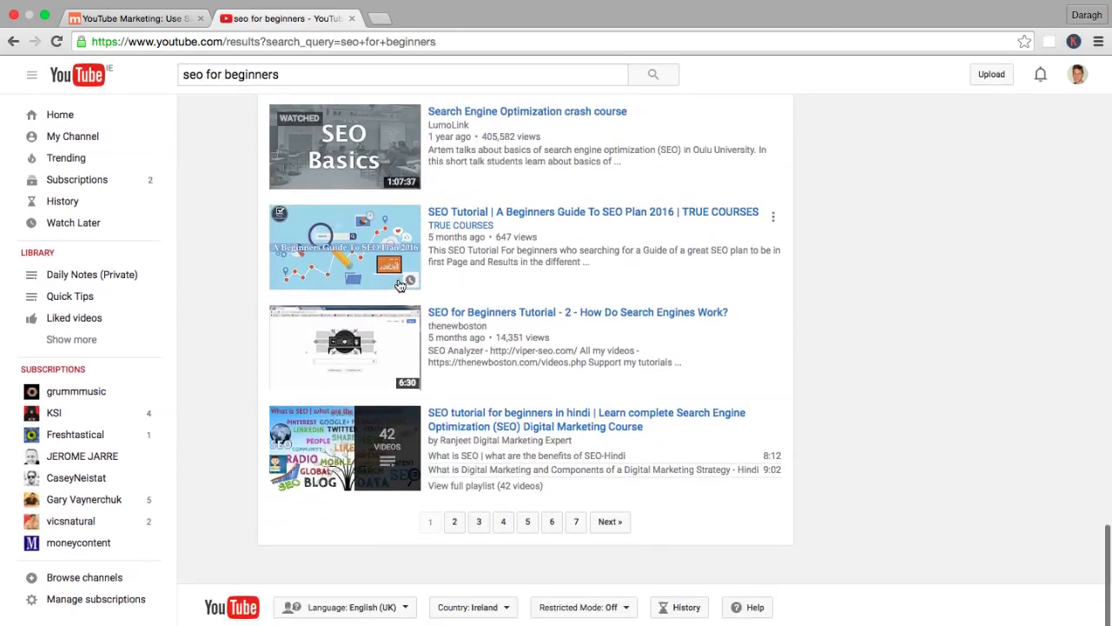
scroll(398, 285, up, 8)
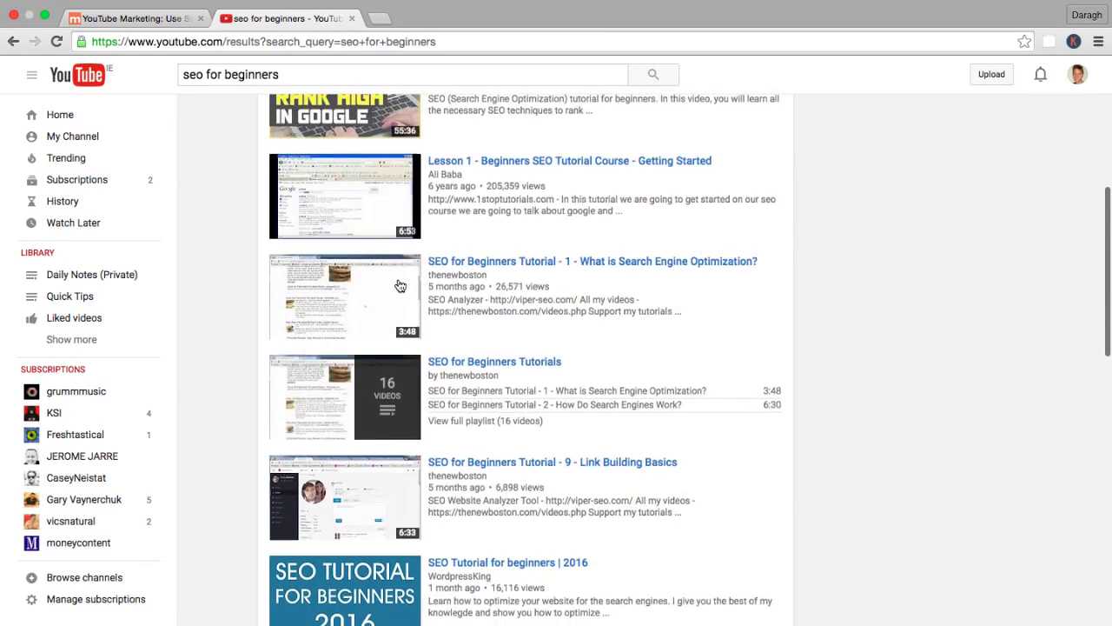
scroll(399, 285, up, 5)
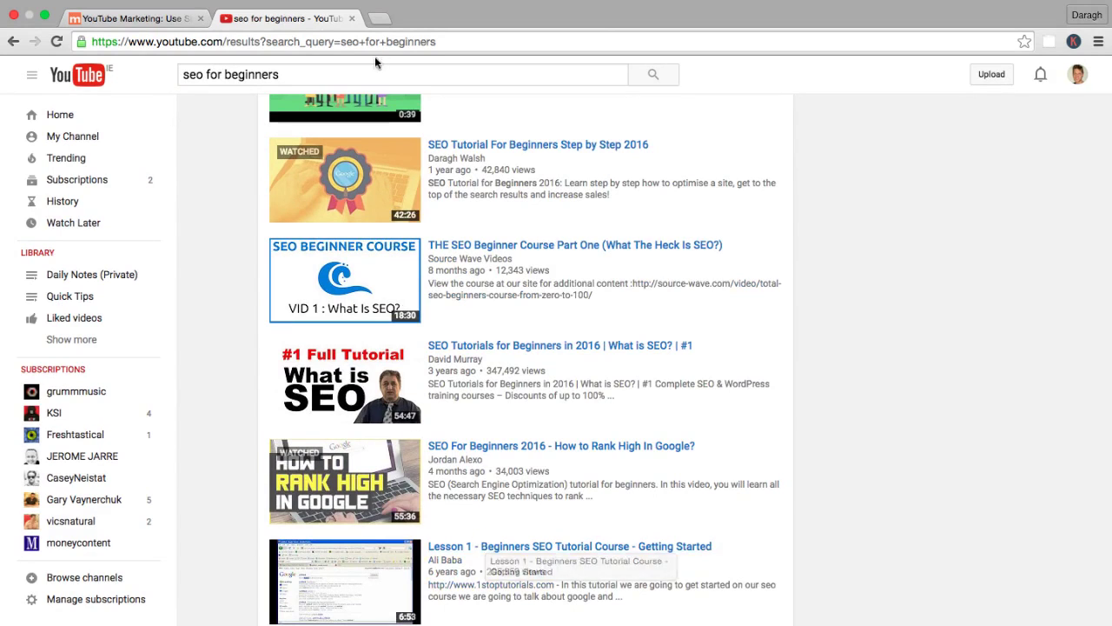
click(408, 374)
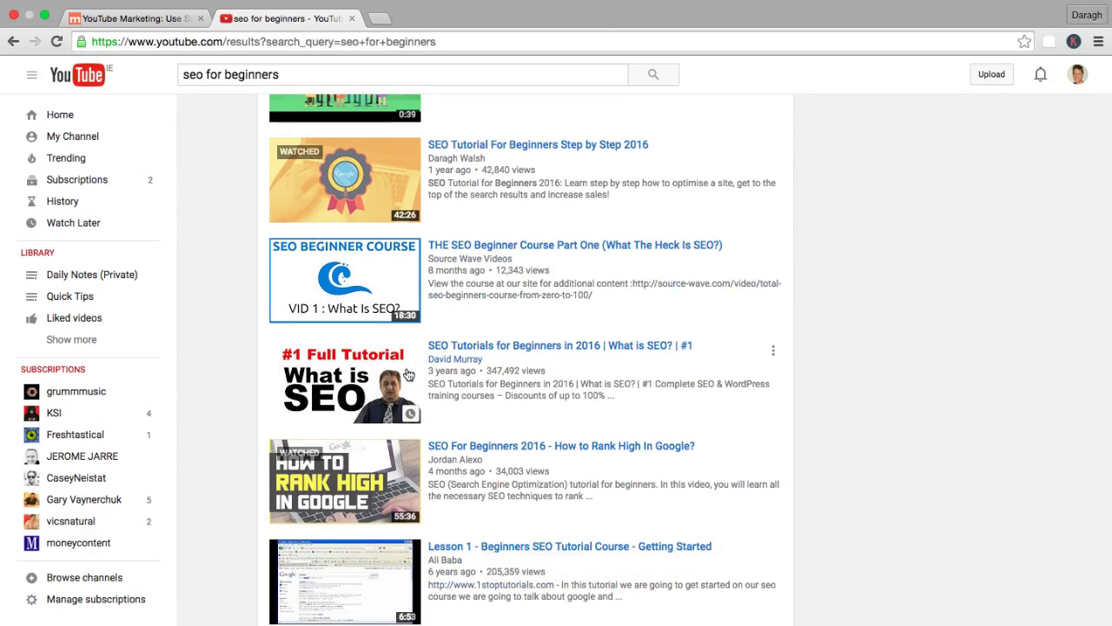
scroll(408, 374, down, 5)
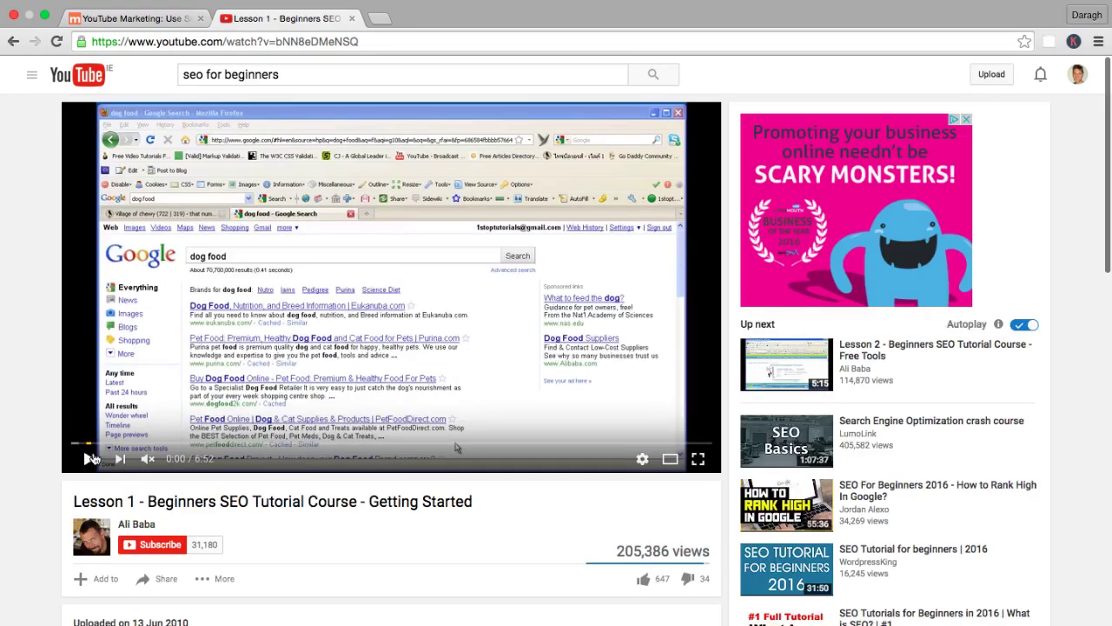
- Play the start of the Lesson 1 video, then go back to the 'seo for beginners' results
click(90, 459)
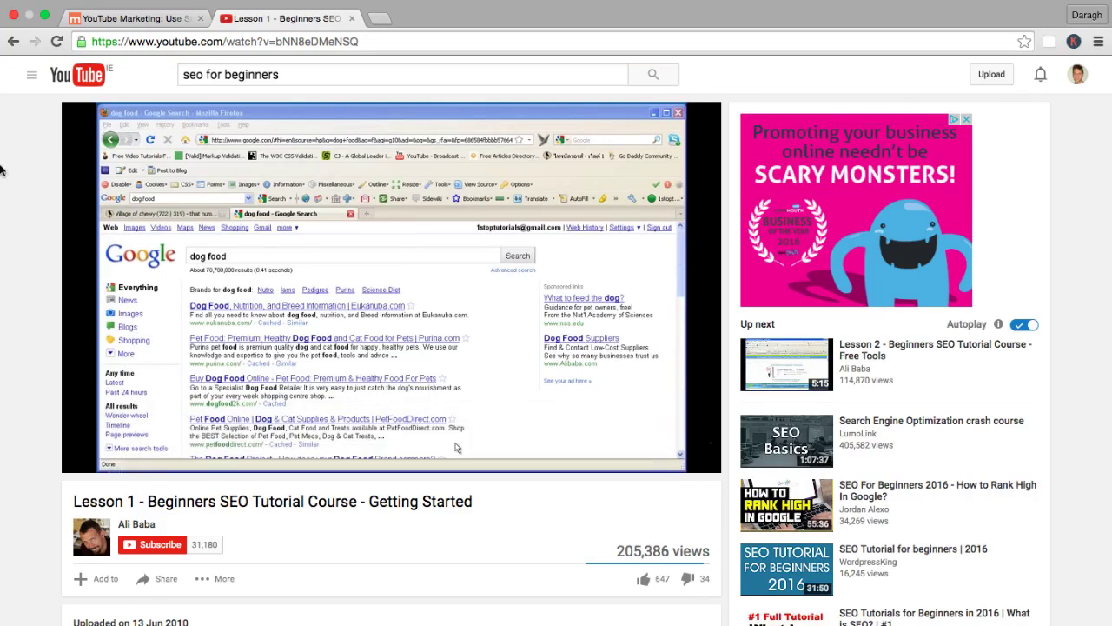
click(13, 42)
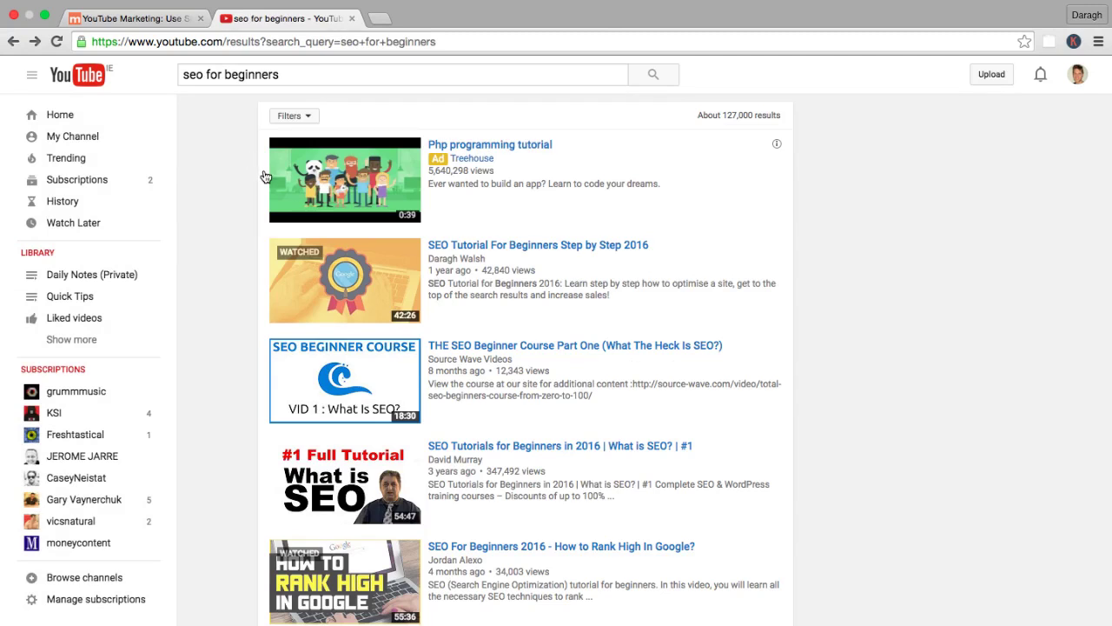
- Switch to the YouTube Marketing article and scroll down to the YouTube SEO key points
click(146, 19)
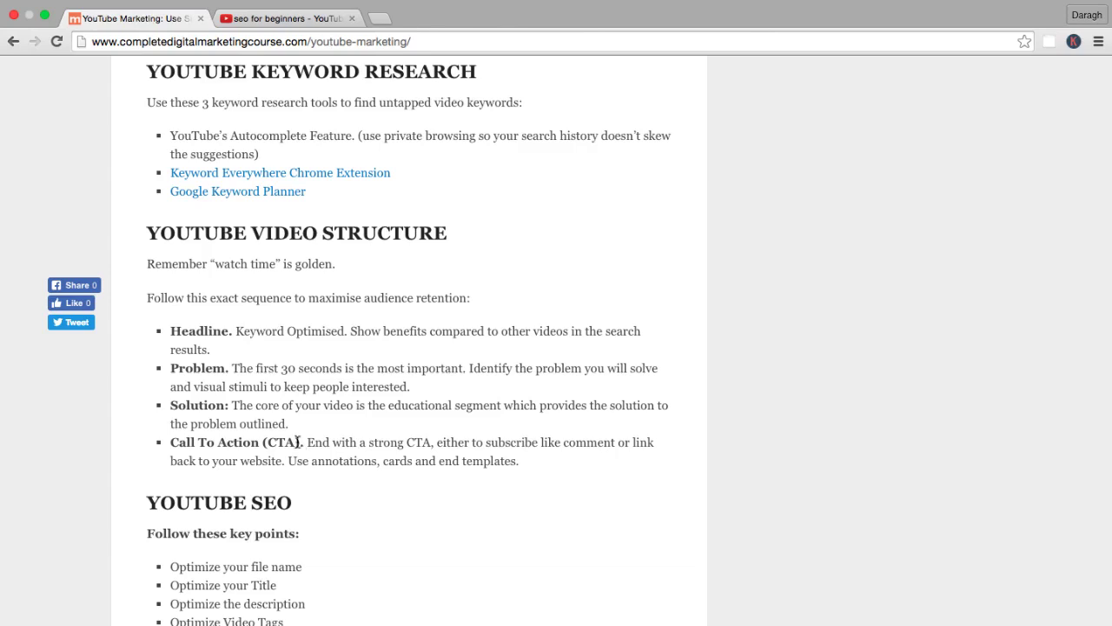
scroll(292, 430, down, 3)
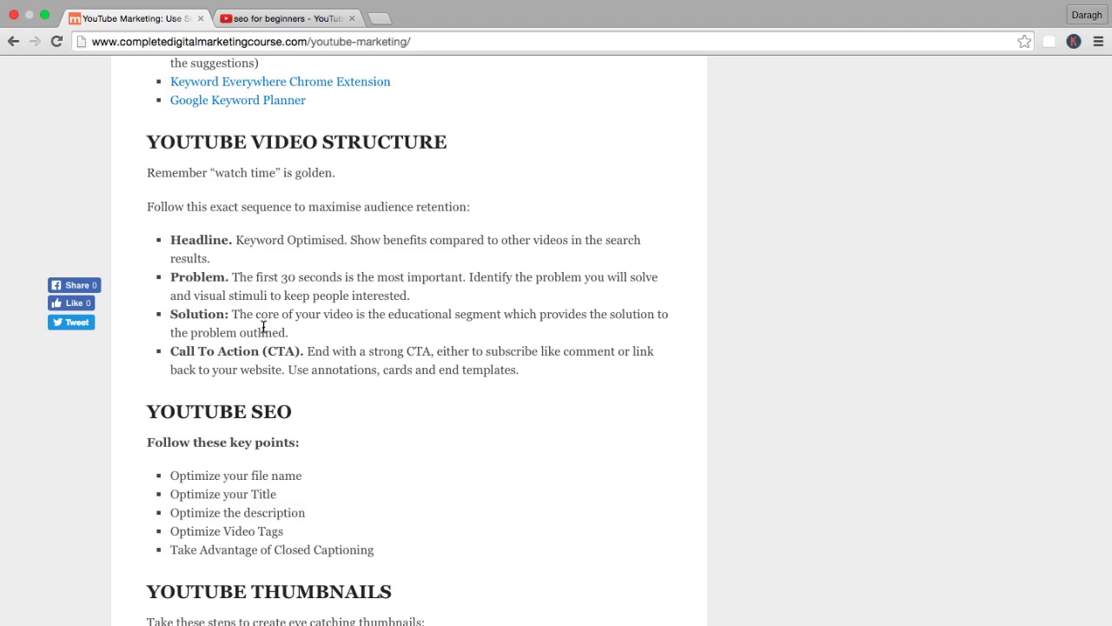
scroll(263, 327, down, 1)
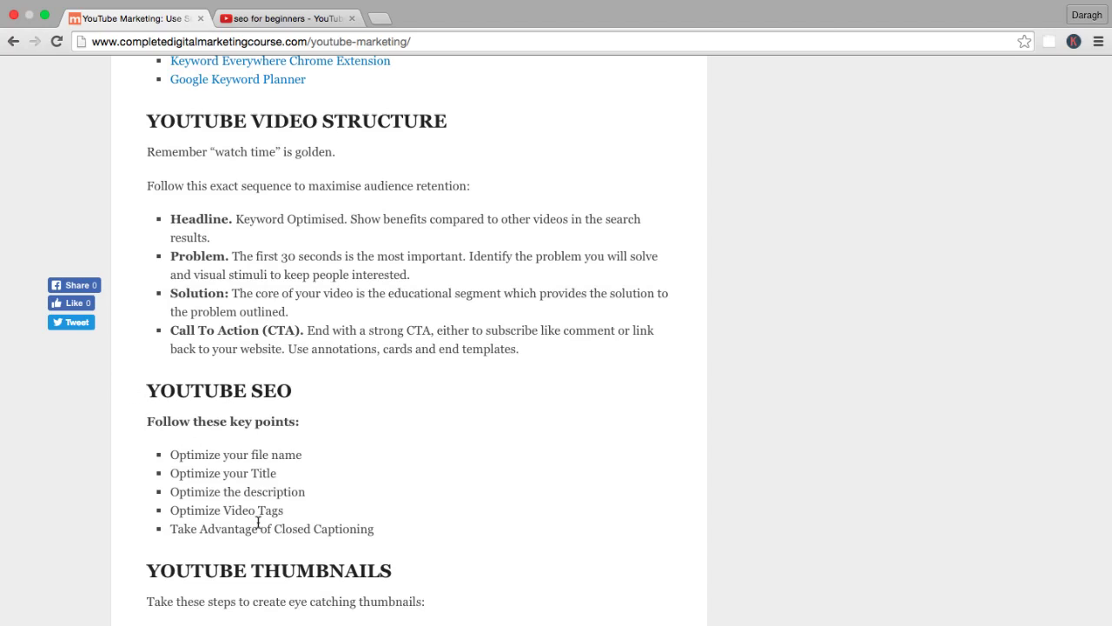
scroll(258, 521, down, 1)
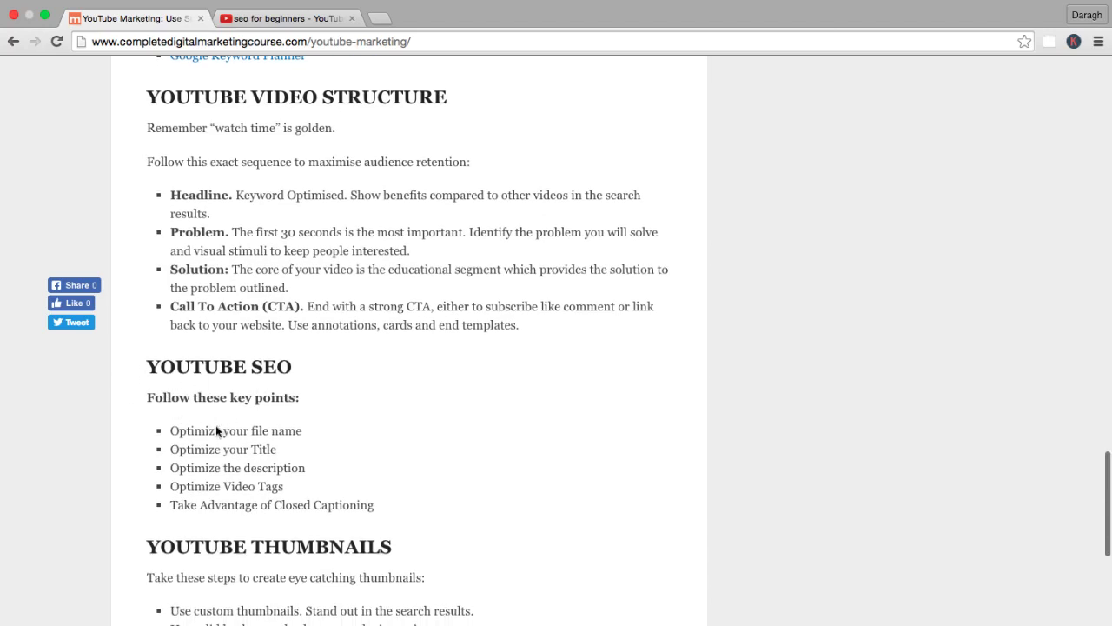